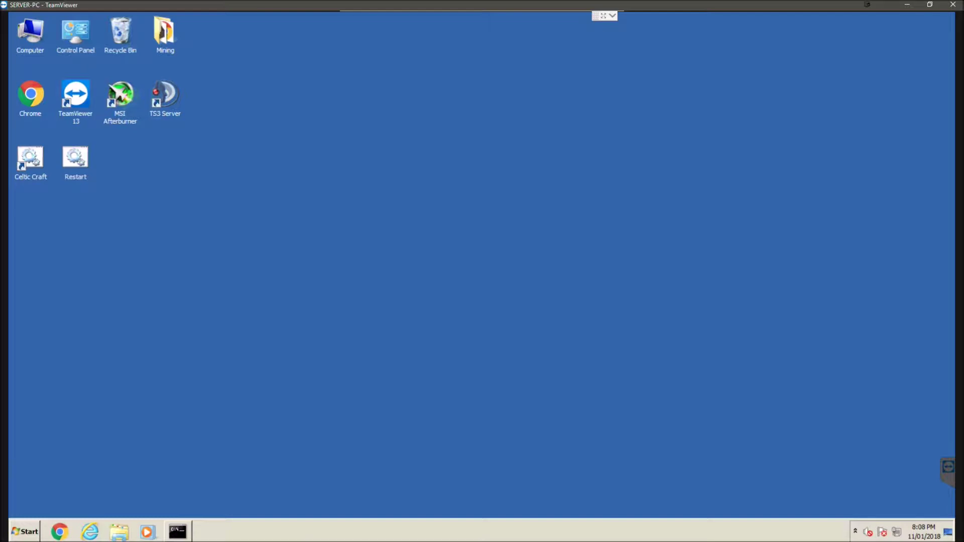
# Look at the local This PC view, then return to the remote server desktop.
pyautogui.moveTo(184, 535)
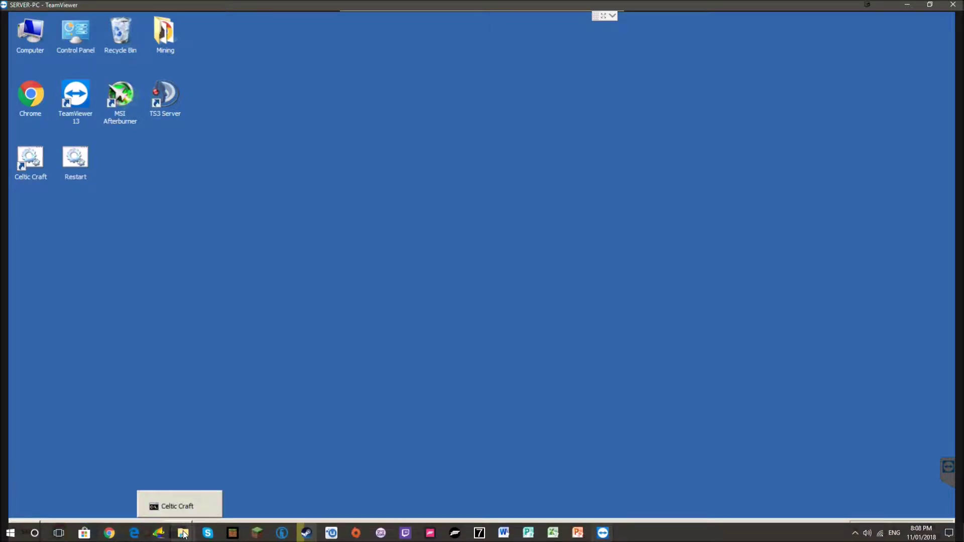
pyautogui.click(183, 535)
pyautogui.click(32, 242)
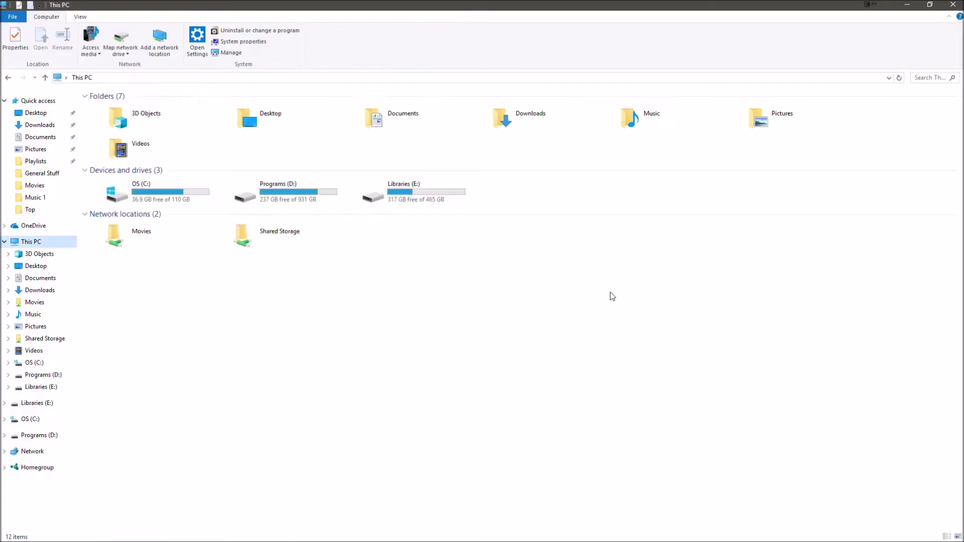
pyautogui.moveTo(602, 536)
pyautogui.click(646, 483)
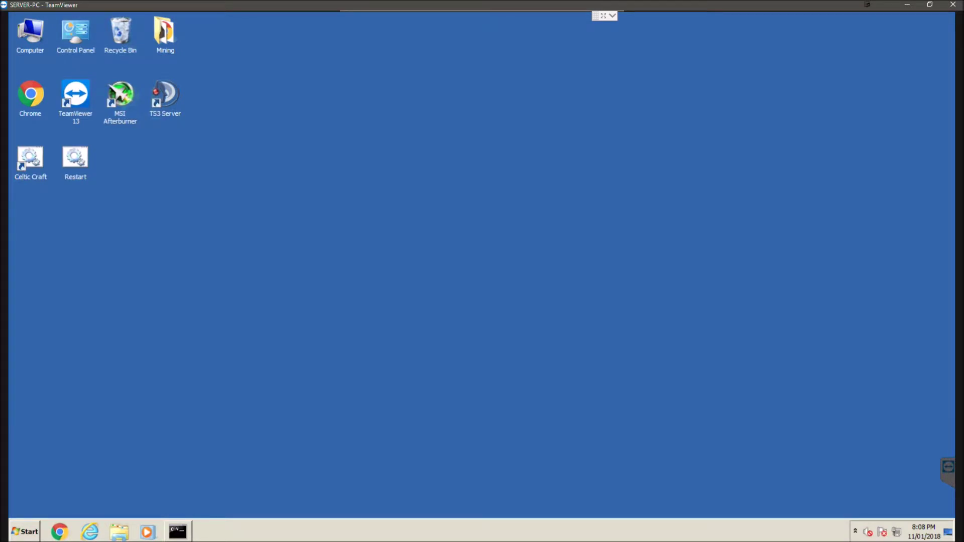
pyautogui.moveTo(142, 534)
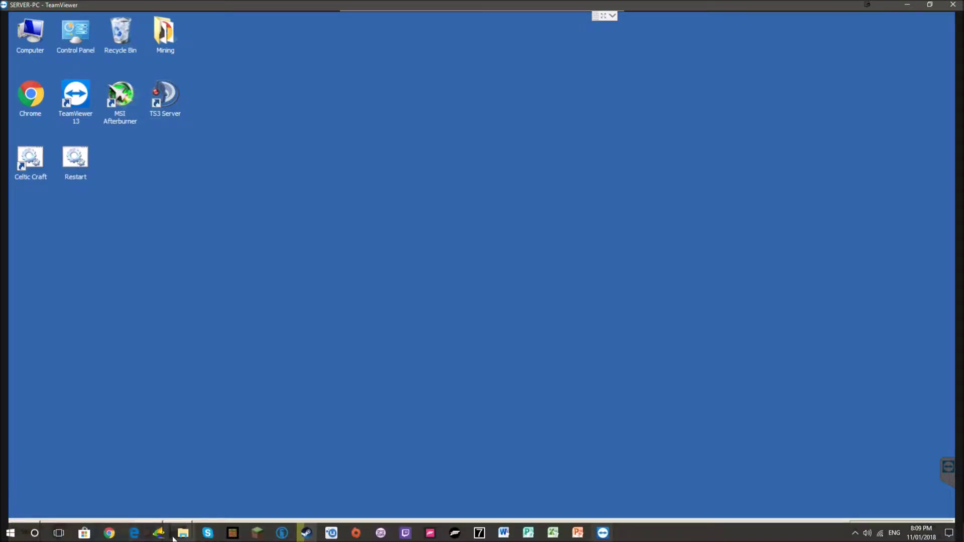
pyautogui.click(178, 531)
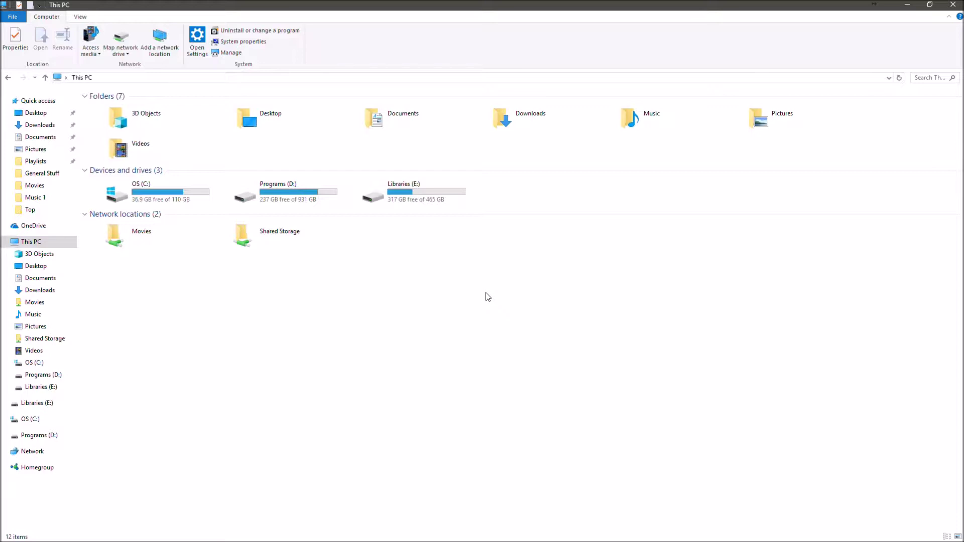
pyautogui.moveTo(673, 519)
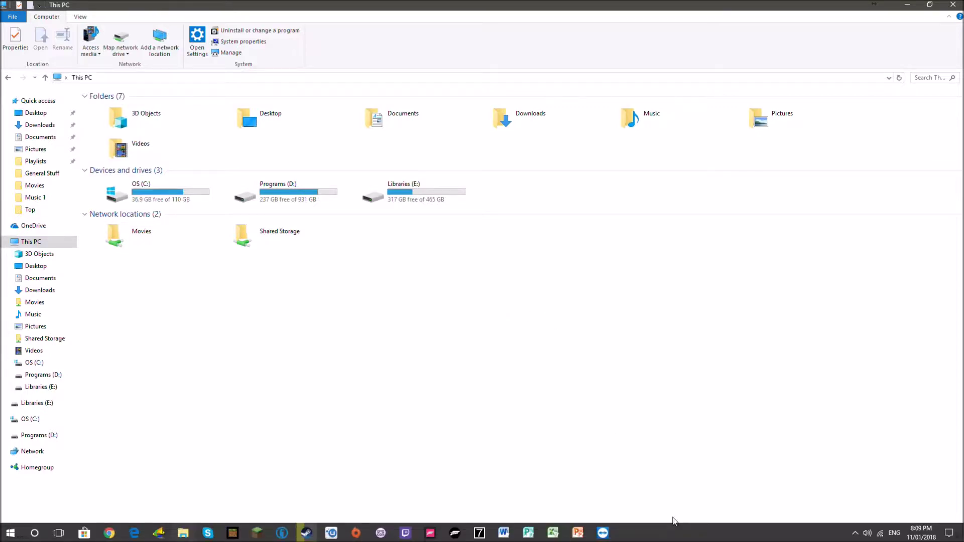
pyautogui.moveTo(605, 535)
pyautogui.click(645, 490)
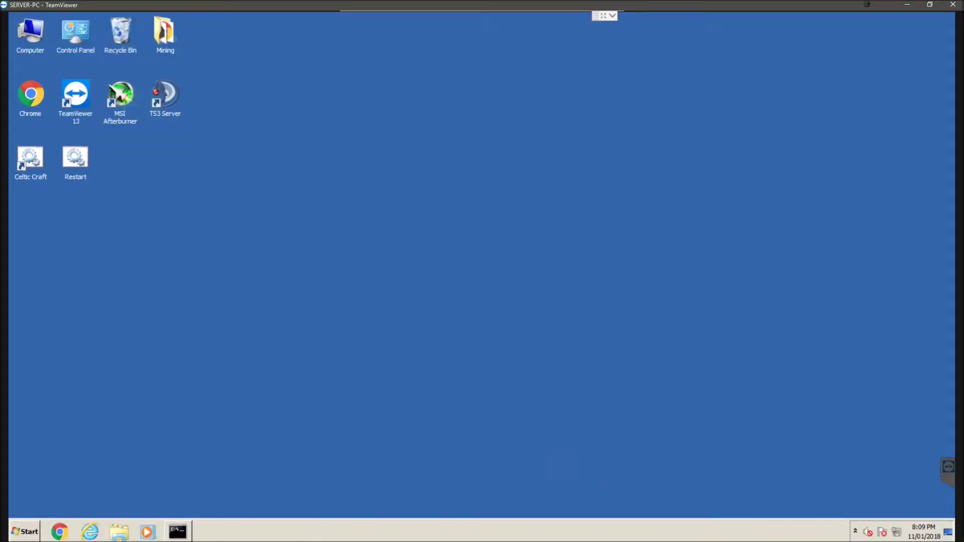
# Open the maximised Network and Sharing Center's advanced sharing settings, with Home or Work expanded.
pyautogui.rightClick(897, 532)
pyautogui.click(891, 523)
pyautogui.press('super+Up')
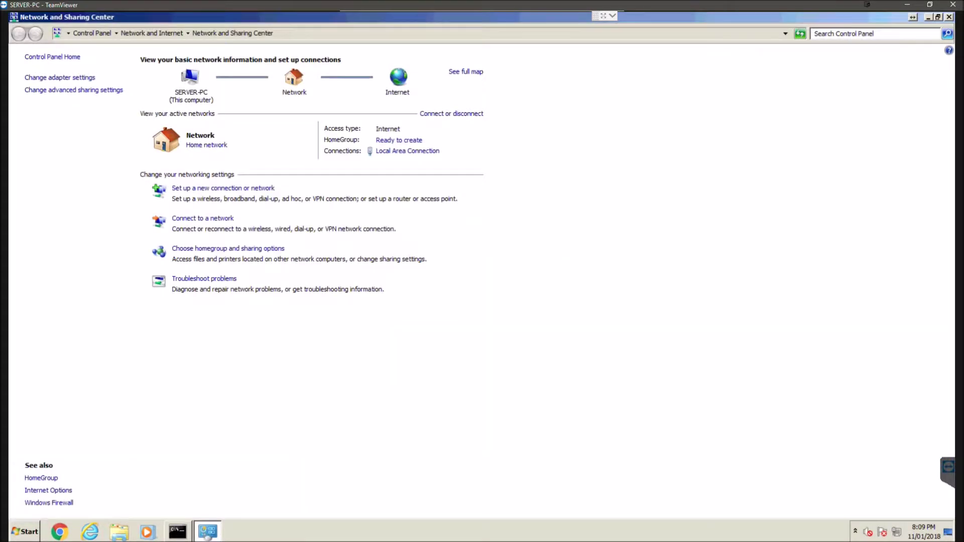
pyautogui.click(74, 90)
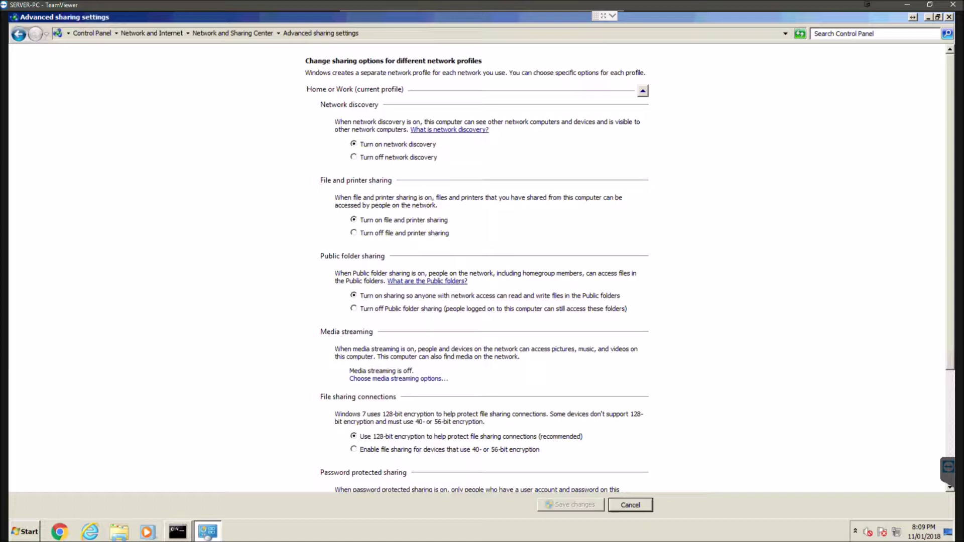
pyautogui.click(642, 91)
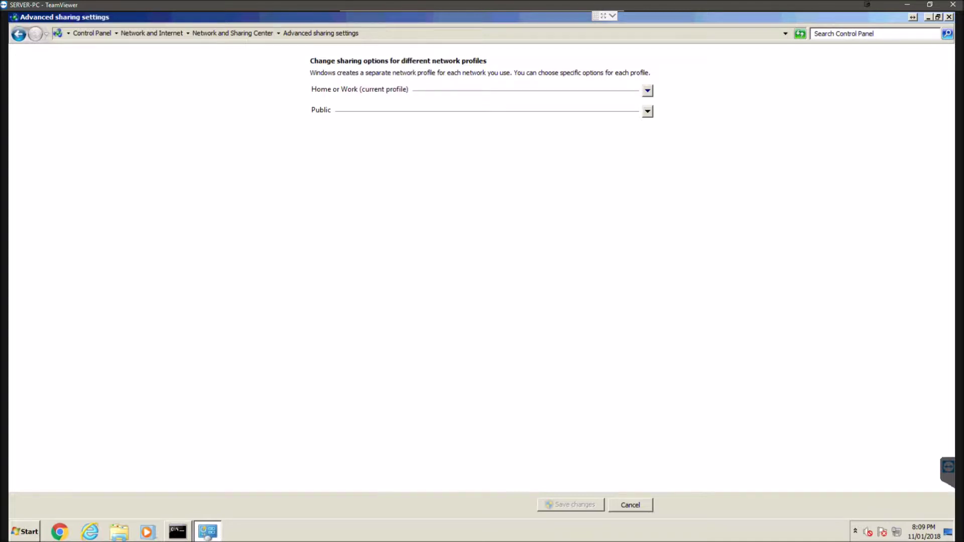
pyautogui.press('space')
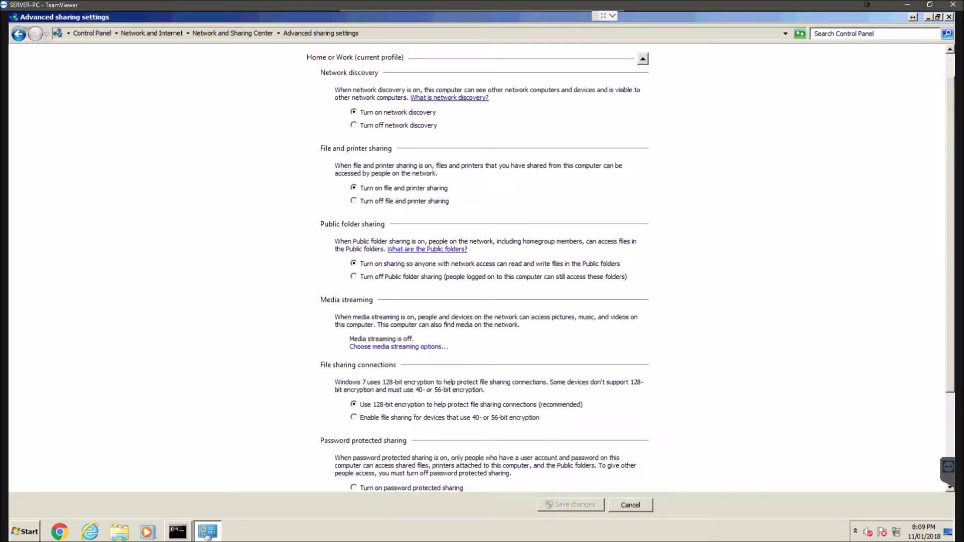
# Review Home or Work sharing options, confirming password protected sharing is off, then go back.
pyautogui.scroll(-5, 482, 266)
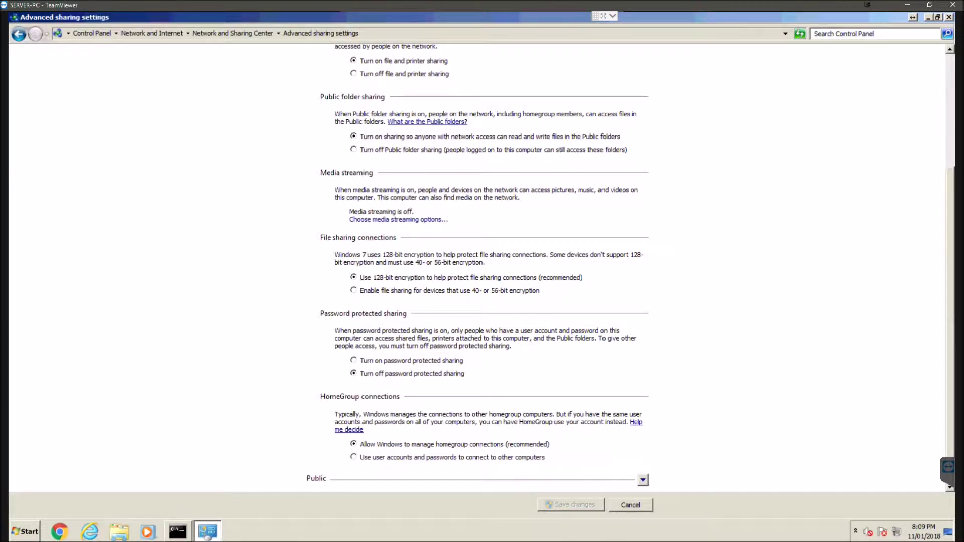
pyautogui.scroll(5, 482, 266)
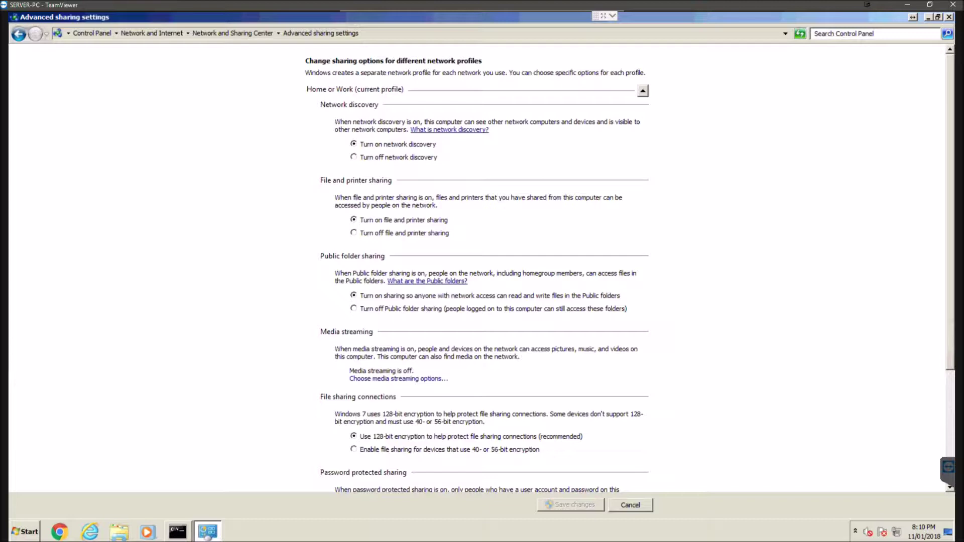
pyautogui.scroll(-2, 482, 266)
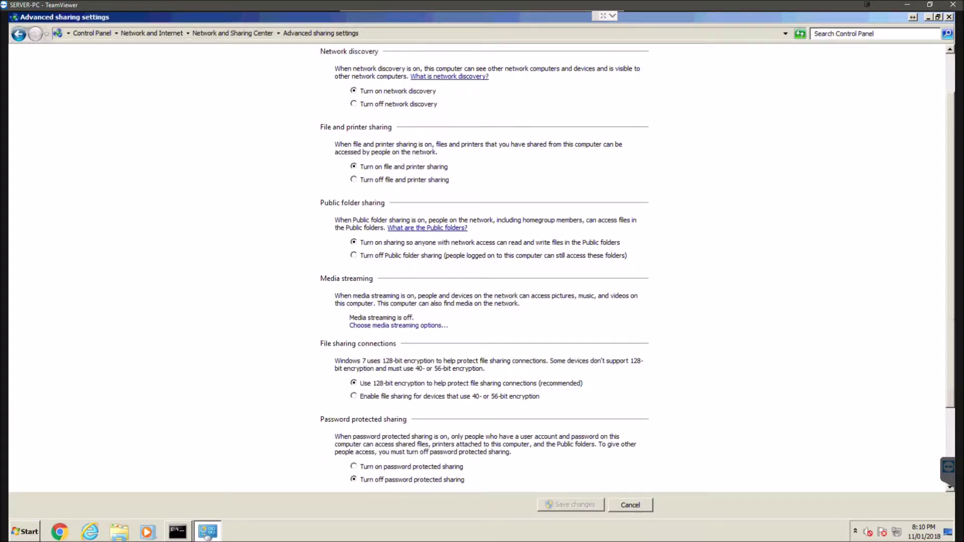
pyautogui.scroll(-3, 482, 266)
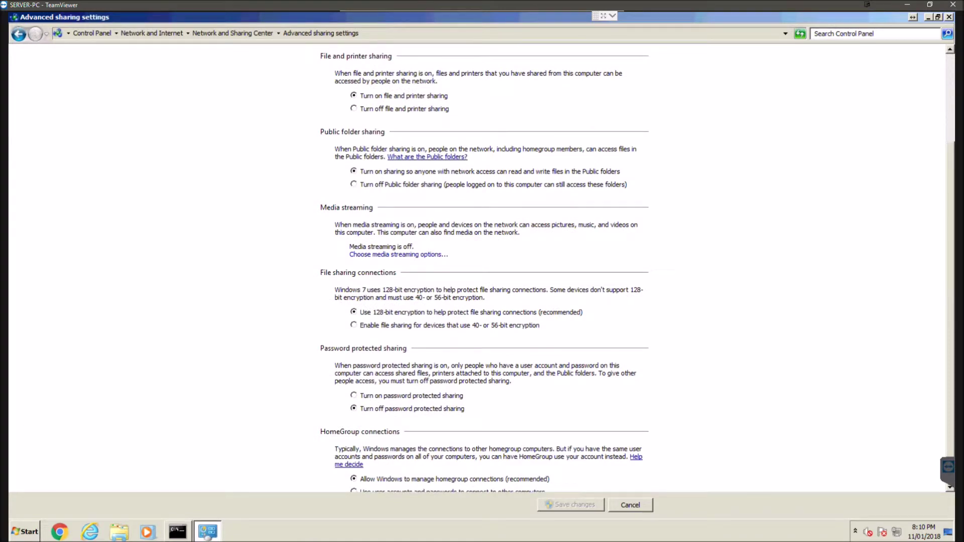
pyautogui.scroll(-1, 482, 266)
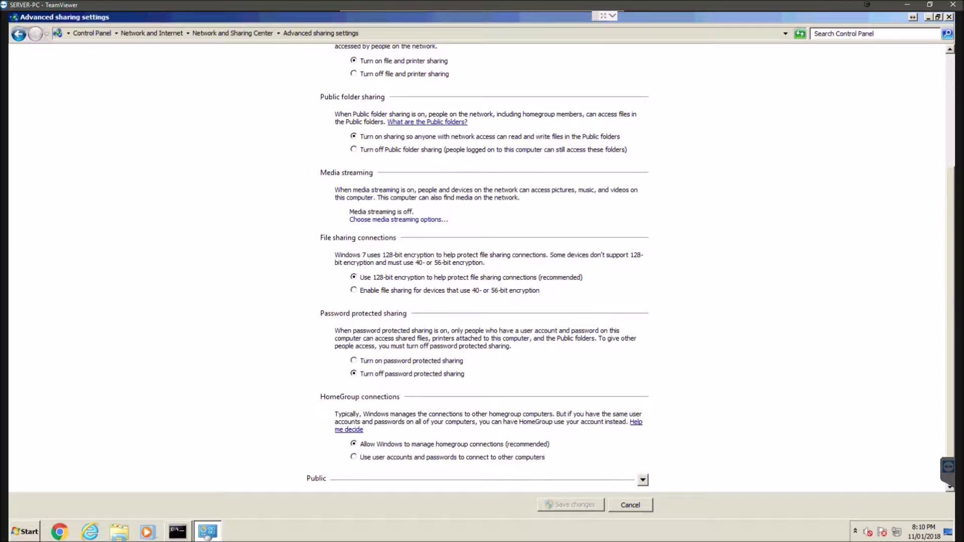
pyautogui.scroll(6, 482, 276)
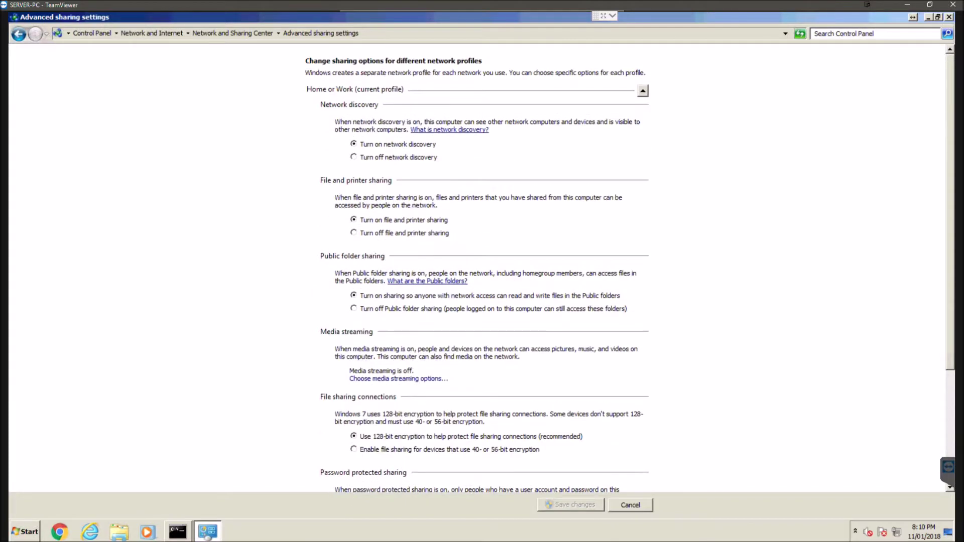
pyautogui.click(19, 33)
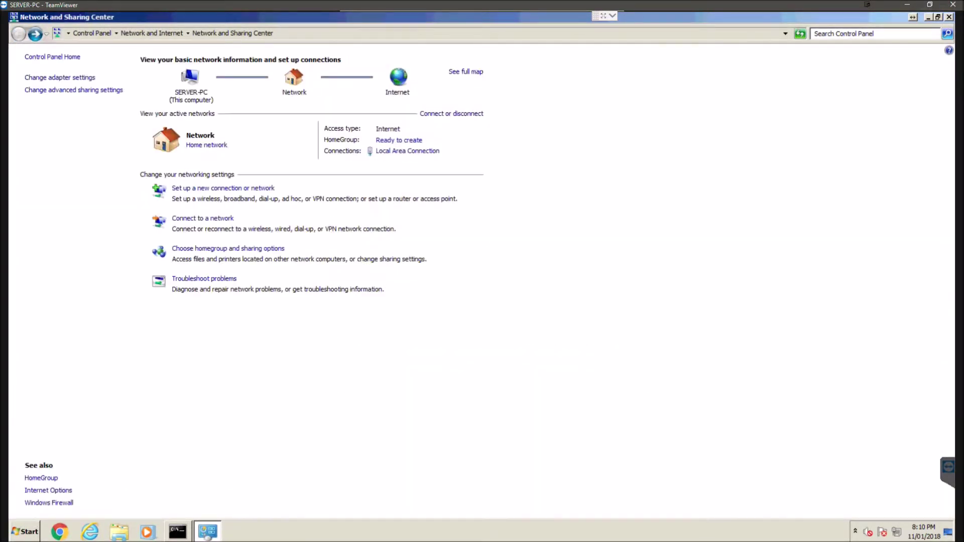
# Close the Network and Sharing Center and create a desktop folder named Test.
pyautogui.hotkey('alt', 'F4')
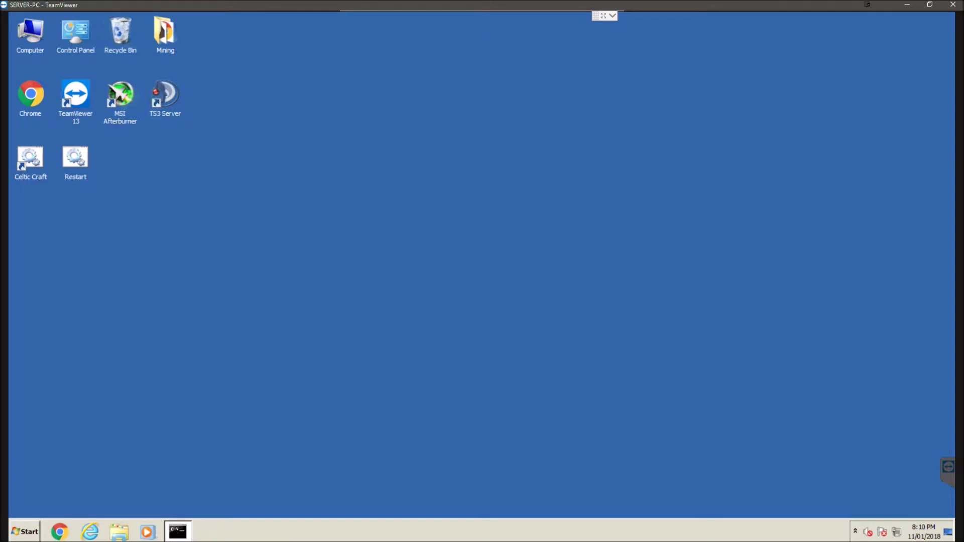
pyautogui.rightClick(378, 99)
pyautogui.moveTo(401, 203)
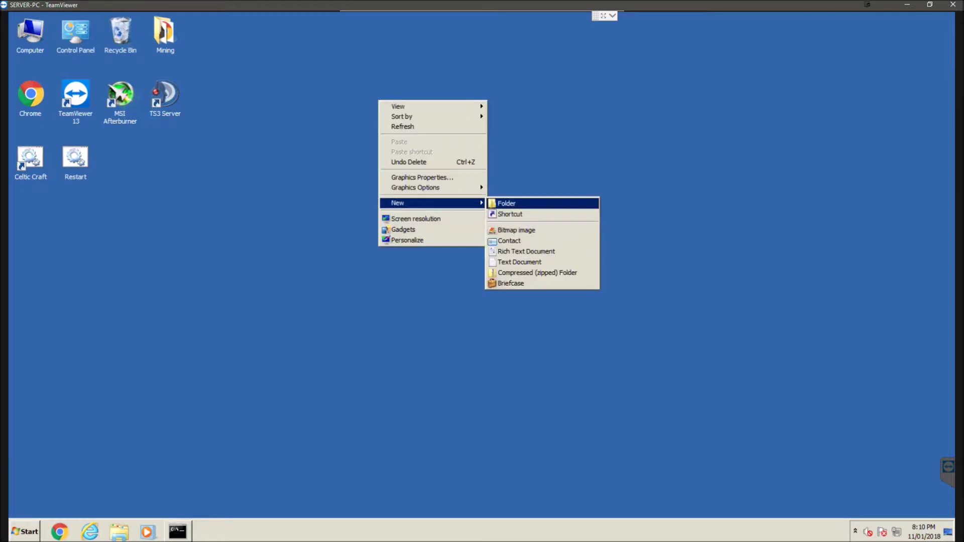
pyautogui.click(517, 203)
pyautogui.write('Test')
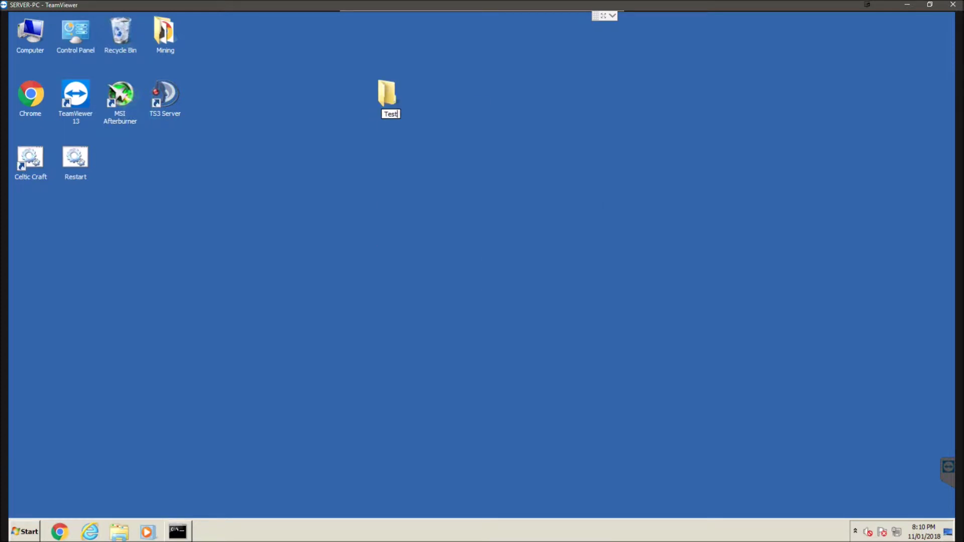
pyautogui.press('Return')
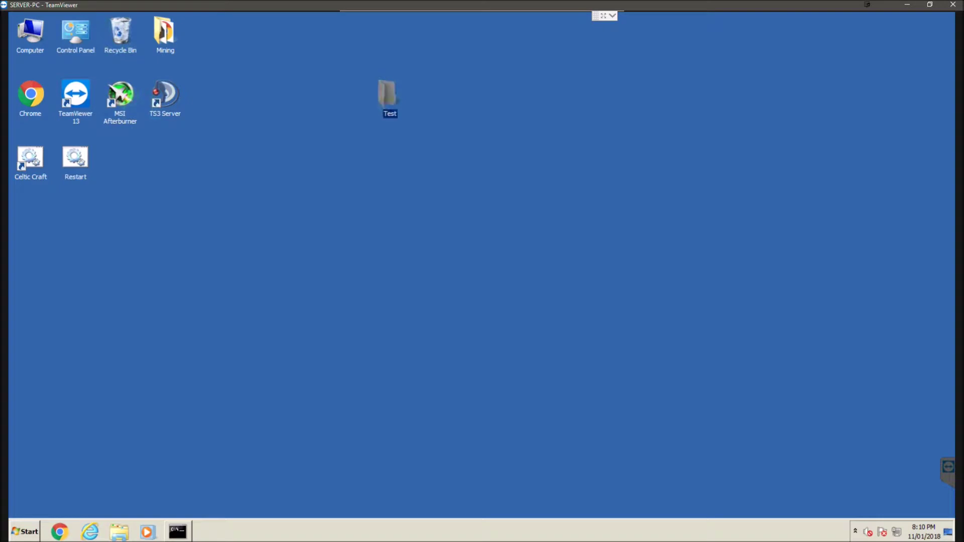
pyautogui.rightClick(391, 100)
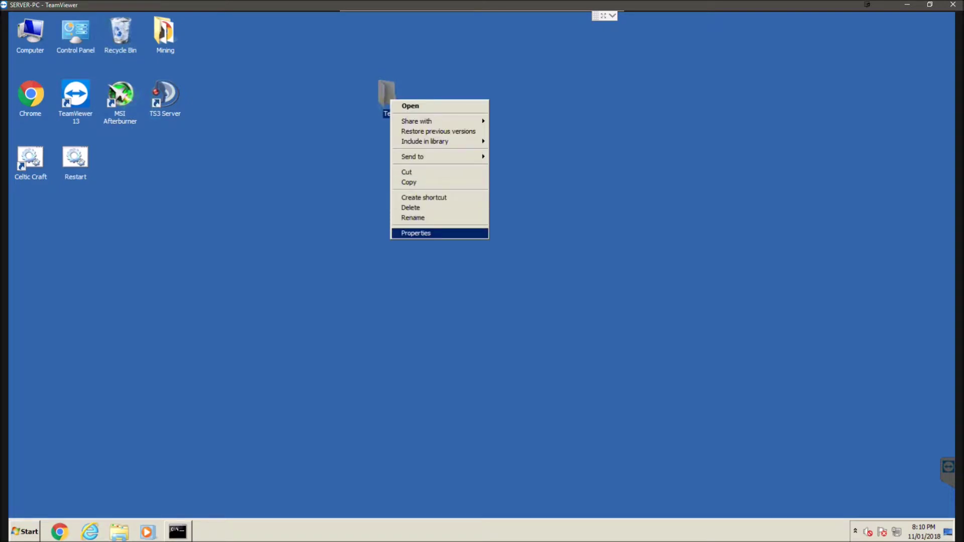
# Open Test Properties, move the dialog aside, and show its Sharing tab.
pyautogui.press('Return')
pyautogui.moveTo(452, 106); pyautogui.dragTo(544, 119)
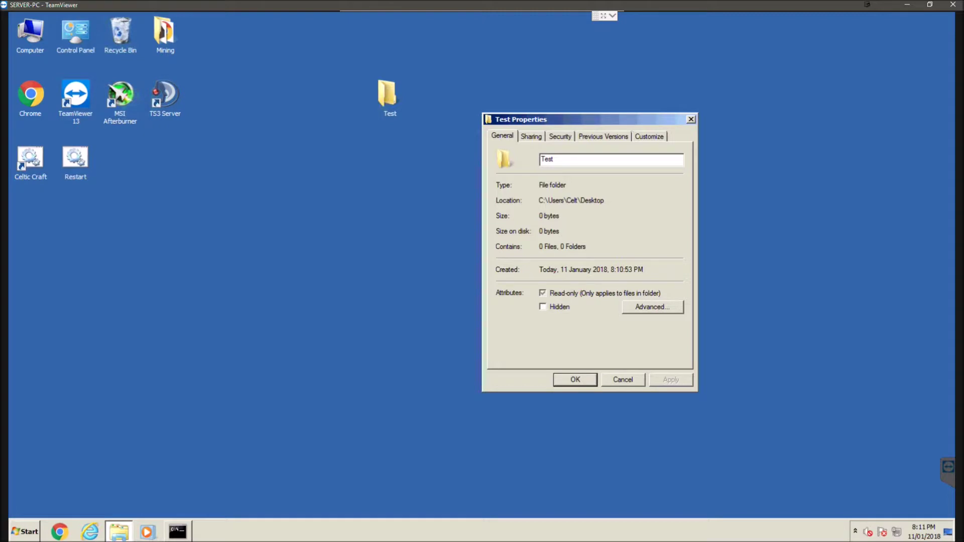
pyautogui.moveTo(577, 119); pyautogui.dragTo(600, 128)
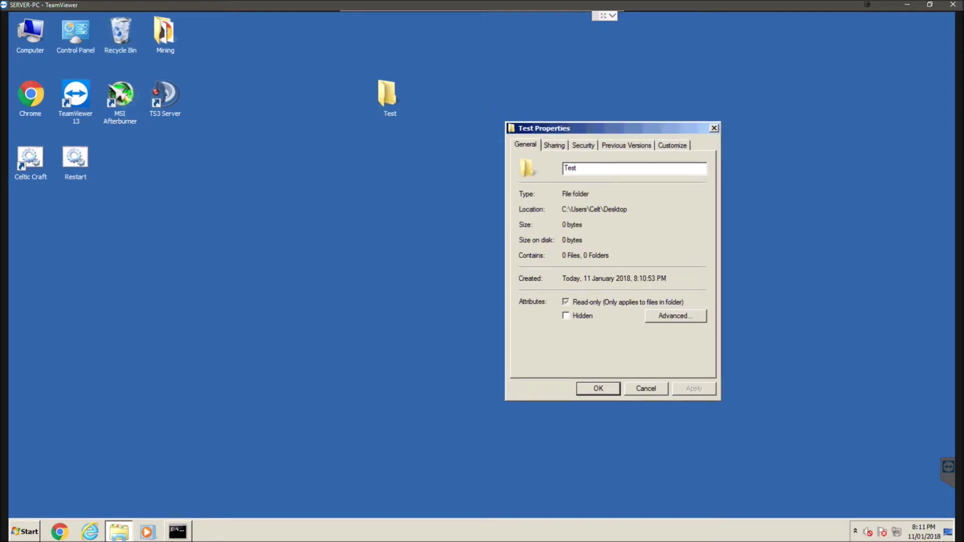
pyautogui.hotkey('ctrl', 'Tab')
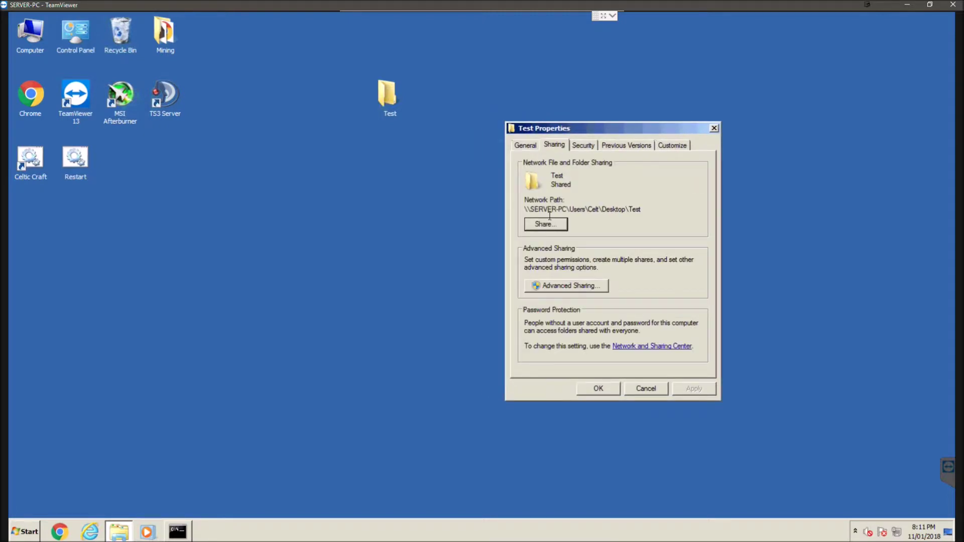
# Add Everyone to the Test folder's File Sharing list.
pyautogui.click(546, 224)
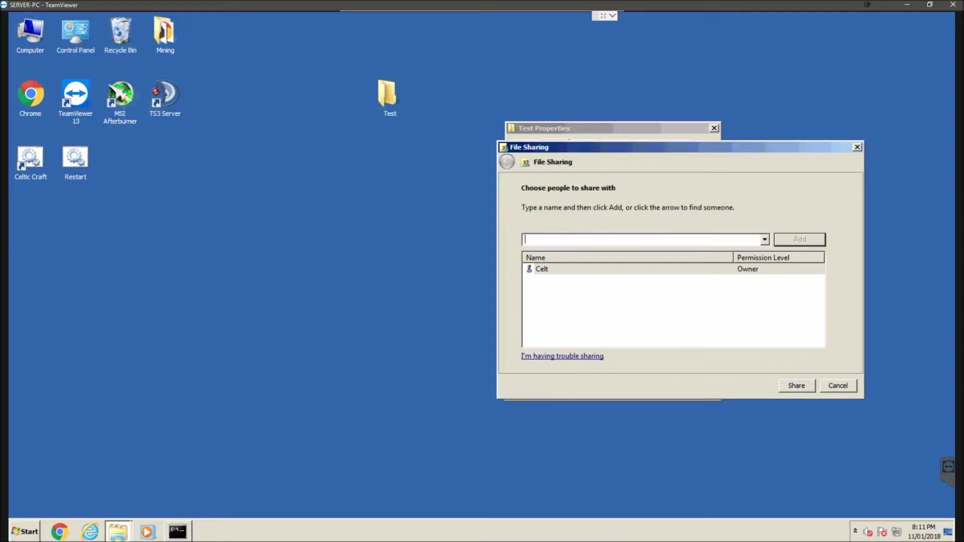
pyautogui.click(764, 240)
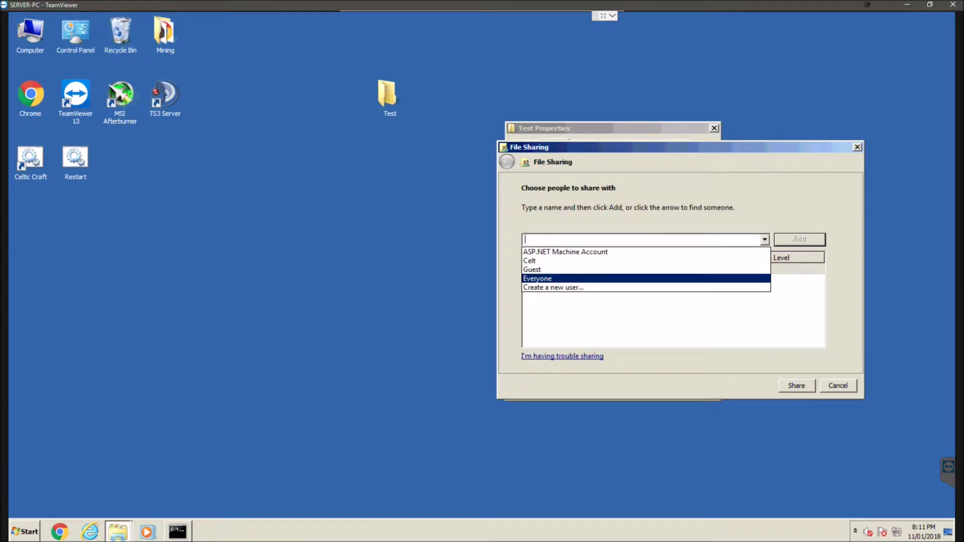
pyautogui.press('Return')
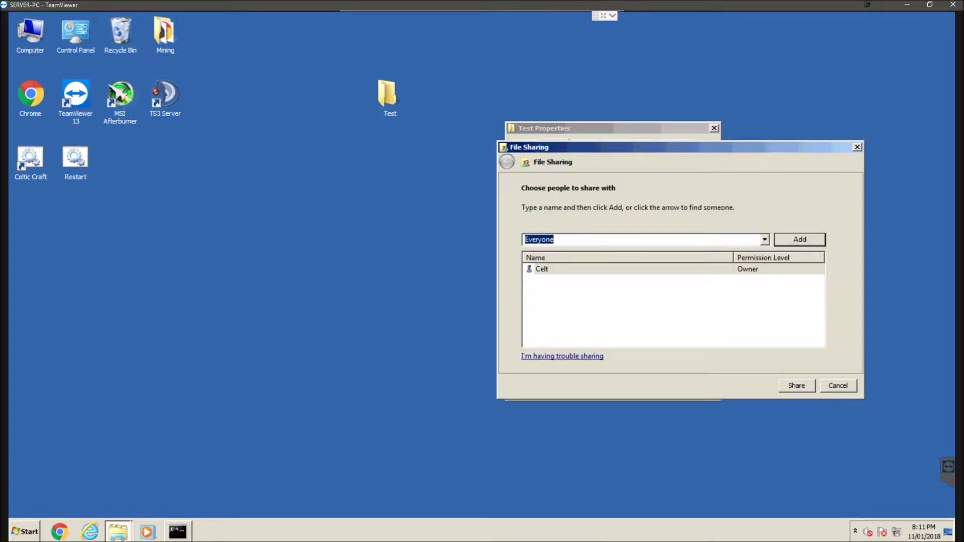
pyautogui.press('Return')
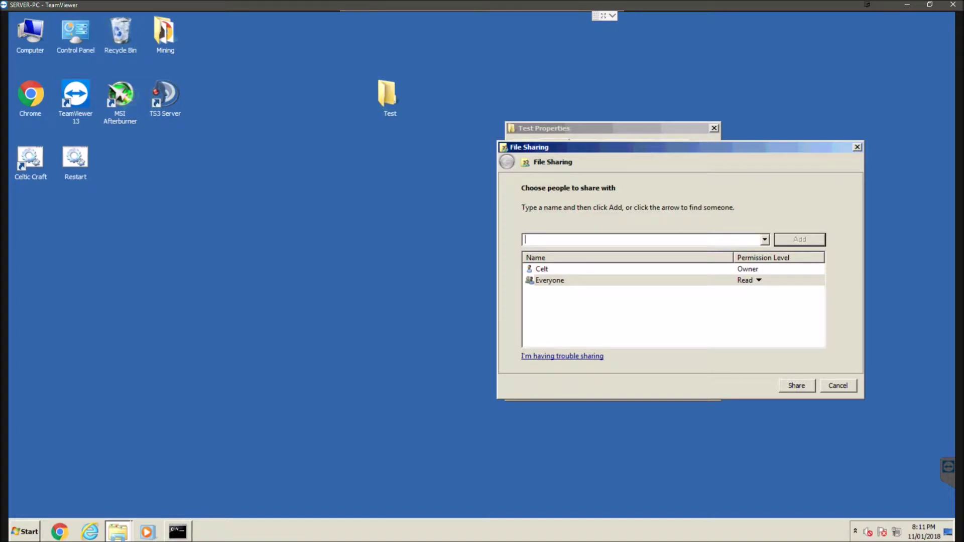
# Set Everyone's permission level to Read/Write.
pyautogui.press('Return')
pyautogui.press('Down')
pyautogui.press('Up')
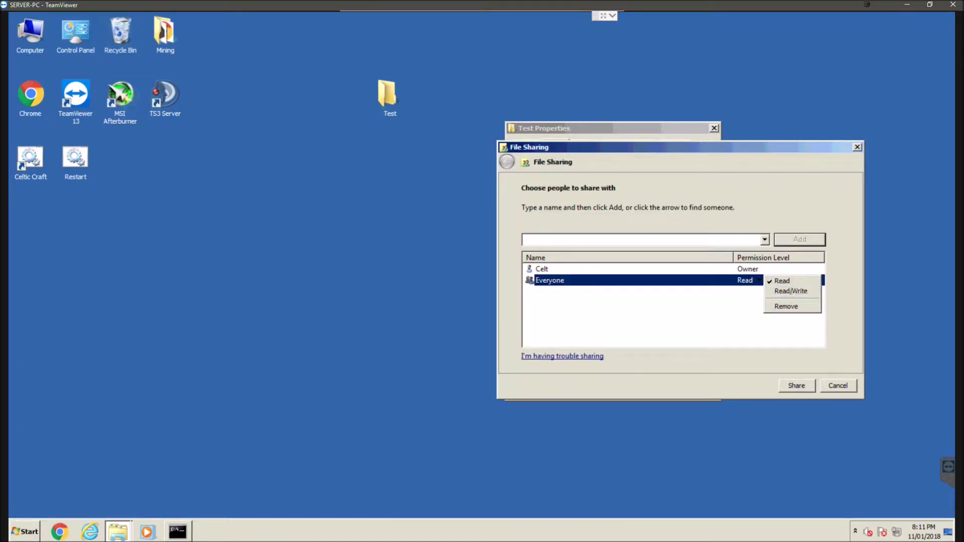
pyautogui.press('Return')
pyautogui.press('Return')
pyautogui.press('Down')
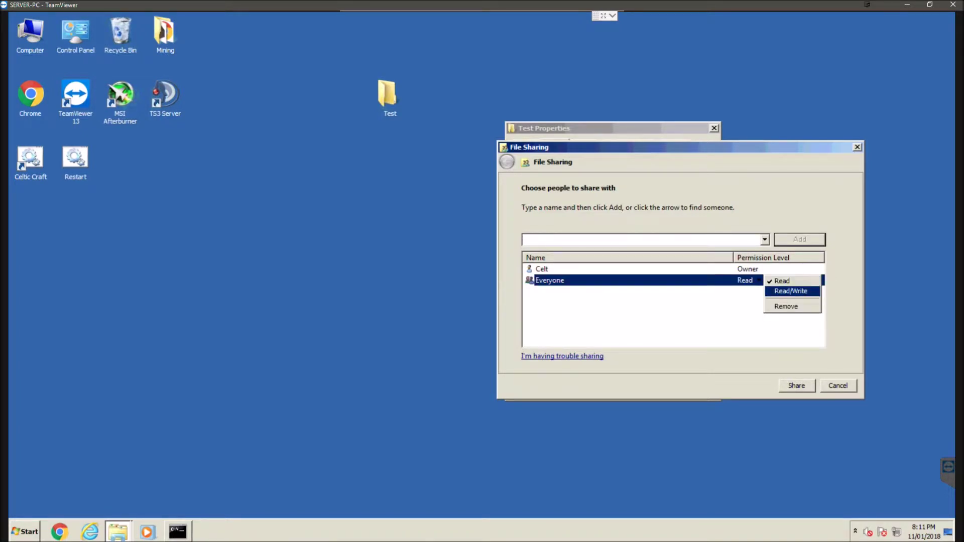
pyautogui.press('Down')
pyautogui.press('Up')
pyautogui.press('Up')
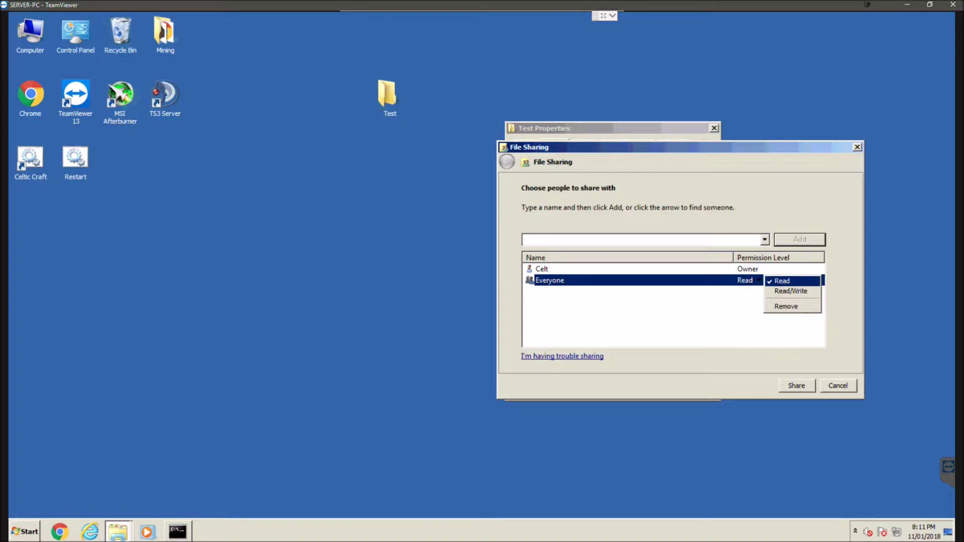
pyautogui.press('Return')
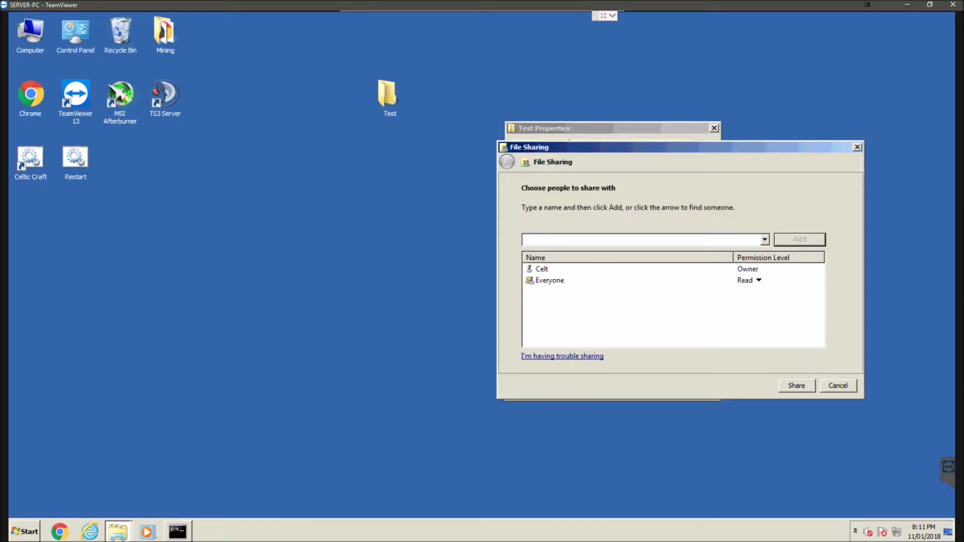
pyautogui.click(759, 281)
pyautogui.press('Escape')
pyautogui.click(758, 280)
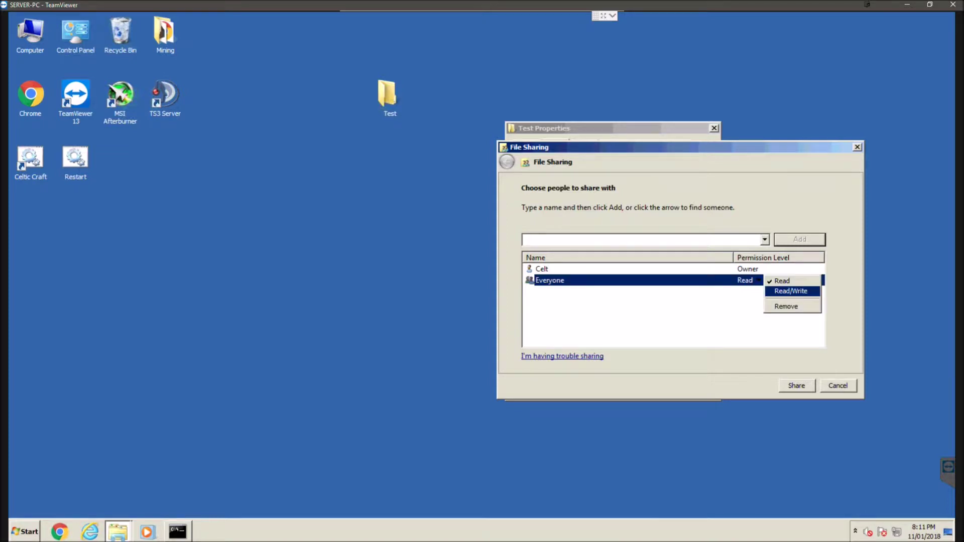
pyautogui.press('Return')
pyautogui.press('Return')
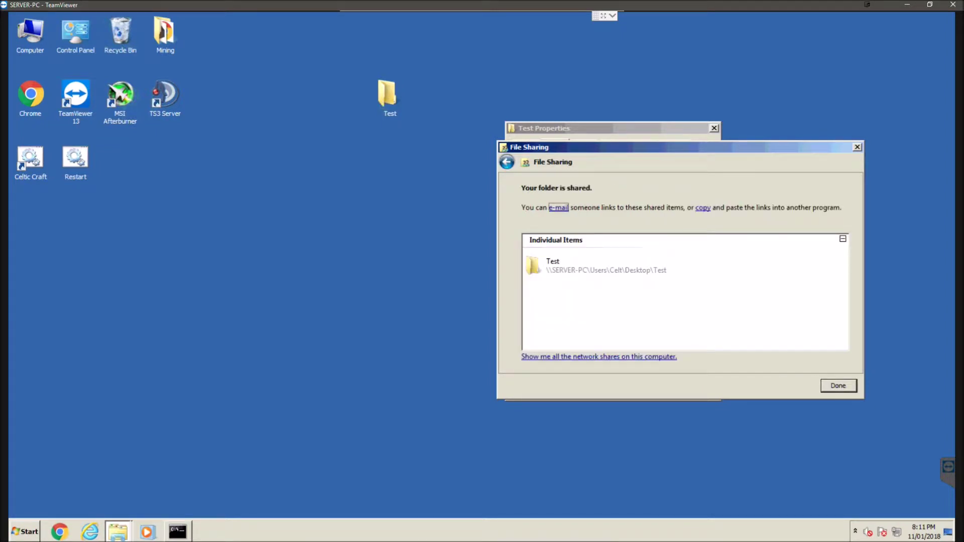
# Share the Test folder and close the sharing confirmation.
pyautogui.click(691, 265)
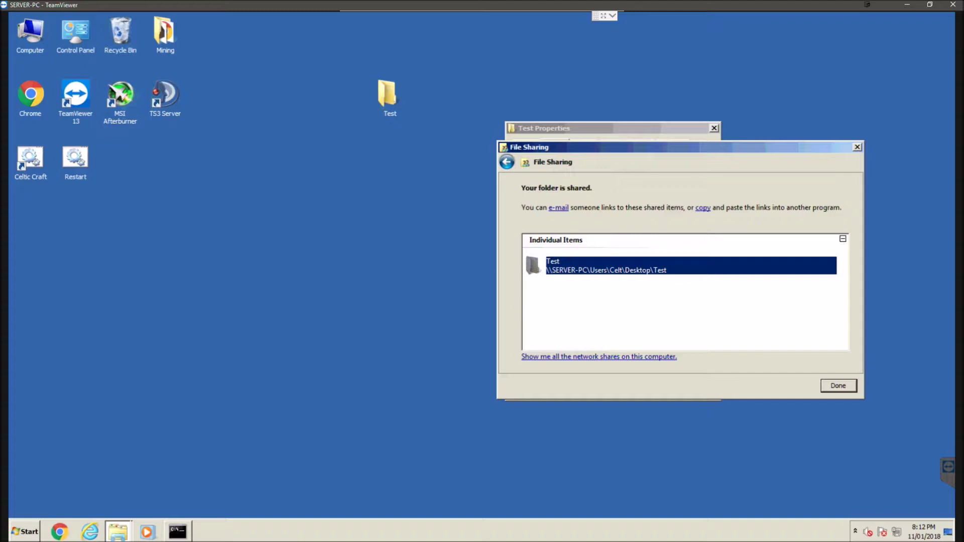
pyautogui.press('Return')
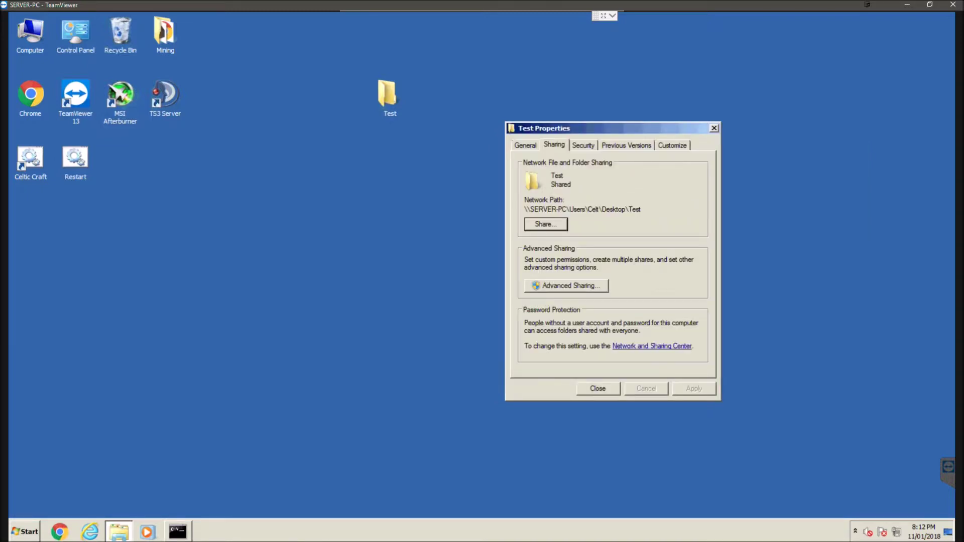
pyautogui.press('Tab')
# In Advanced Sharing, tick Share this folder and limit simultaneous users to 2.
pyautogui.press('Return')
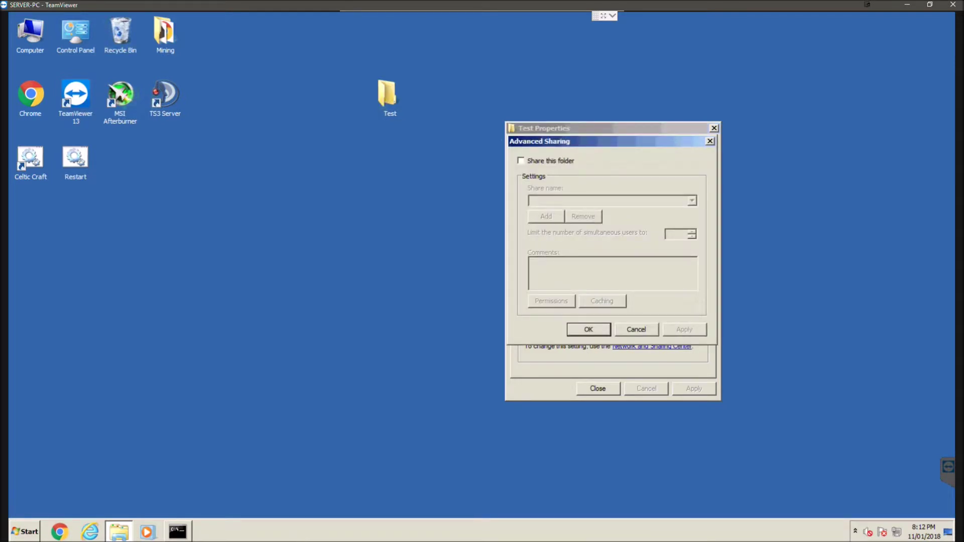
pyautogui.press('space')
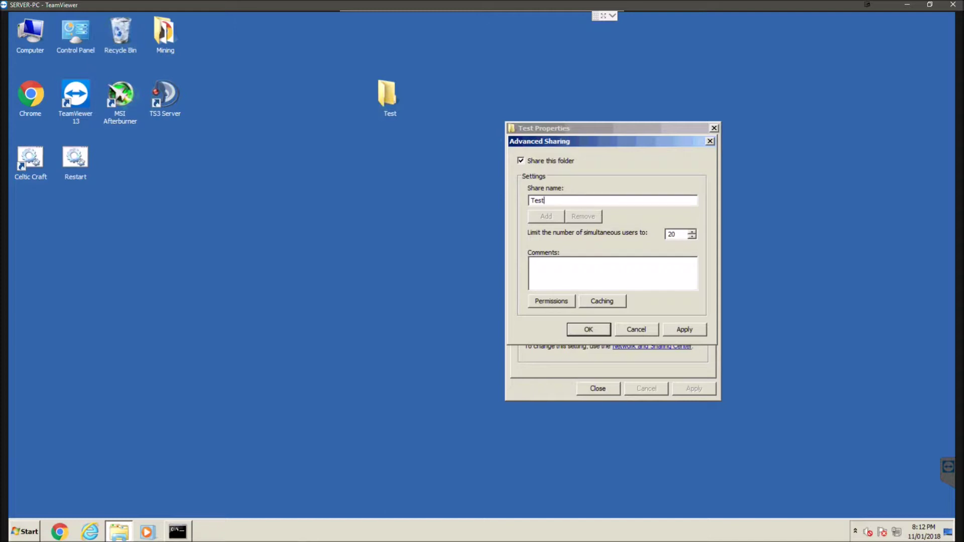
pyautogui.click(692, 236)
pyautogui.click(692, 236)
pyautogui.write('2')
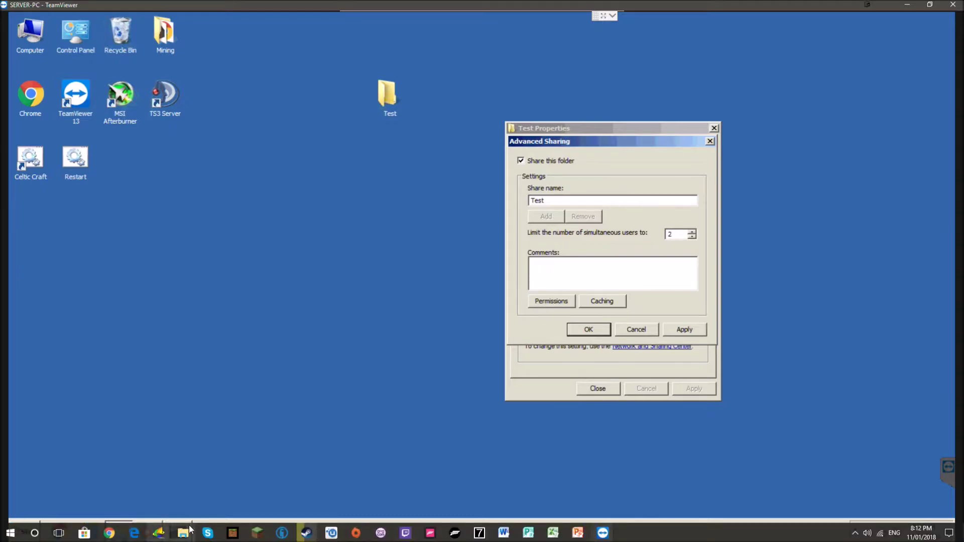
# Check the local PC's network locations, then return and open Test's share permissions.
pyautogui.click(159, 532)
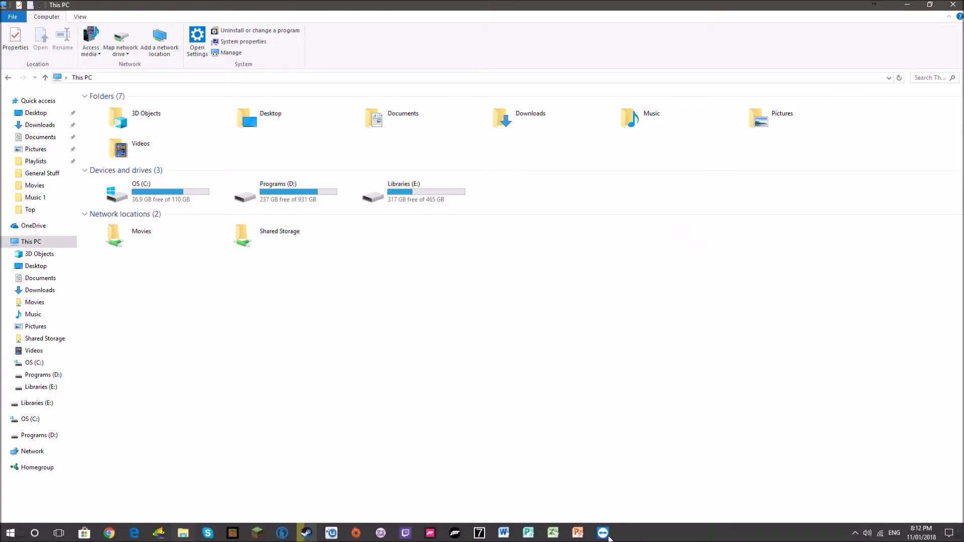
pyautogui.moveTo(602, 531)
pyautogui.click(631, 497)
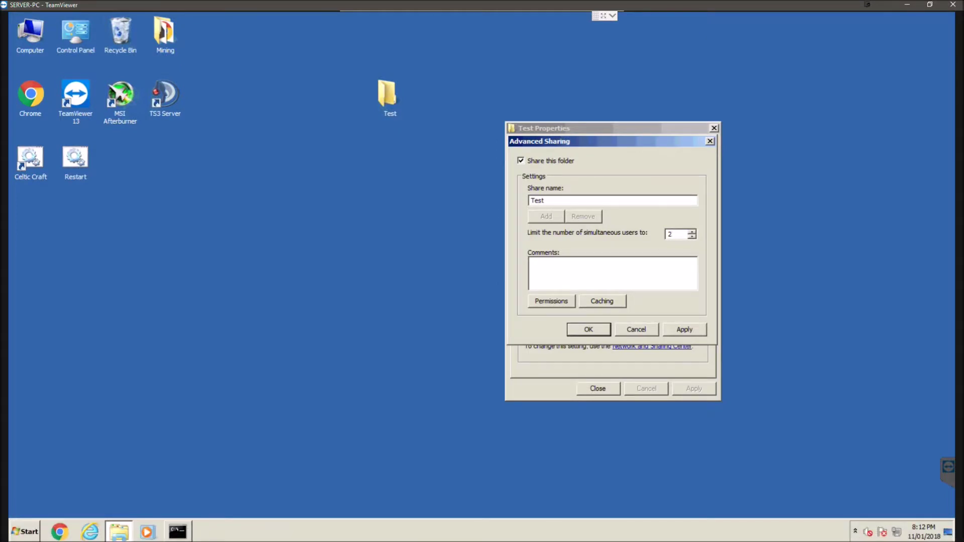
pyautogui.click(620, 261)
pyautogui.hotkey('alt', 'p')
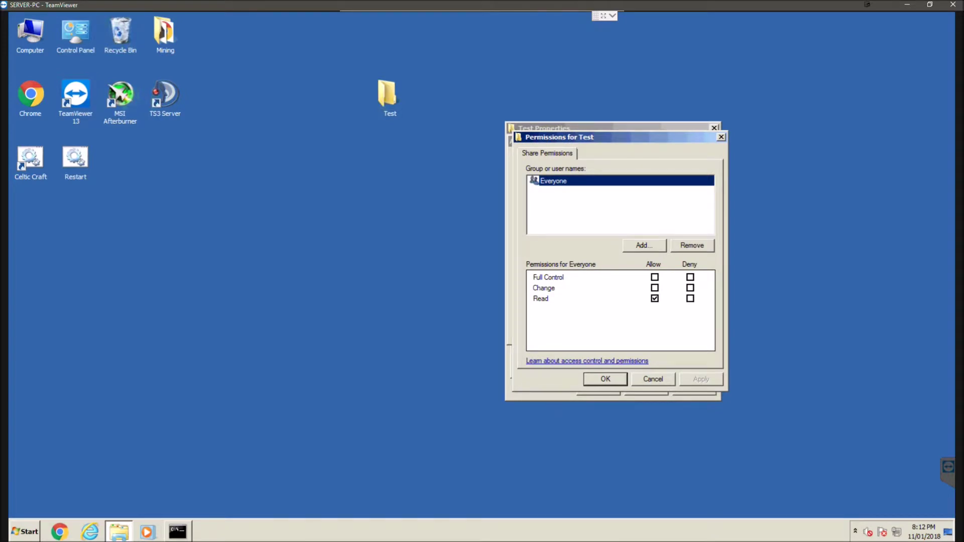
# Allow Everyone Full Control, Change and Read on the Test share, and confirm both dialogs.
pyautogui.click(655, 298)
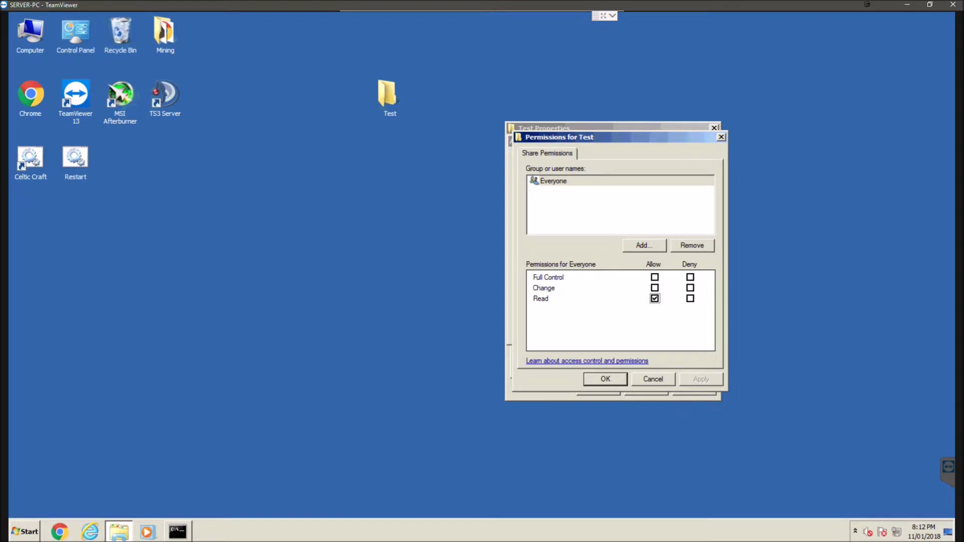
pyautogui.click(654, 287)
pyautogui.click(655, 277)
pyautogui.hotkey('alt', 'a')
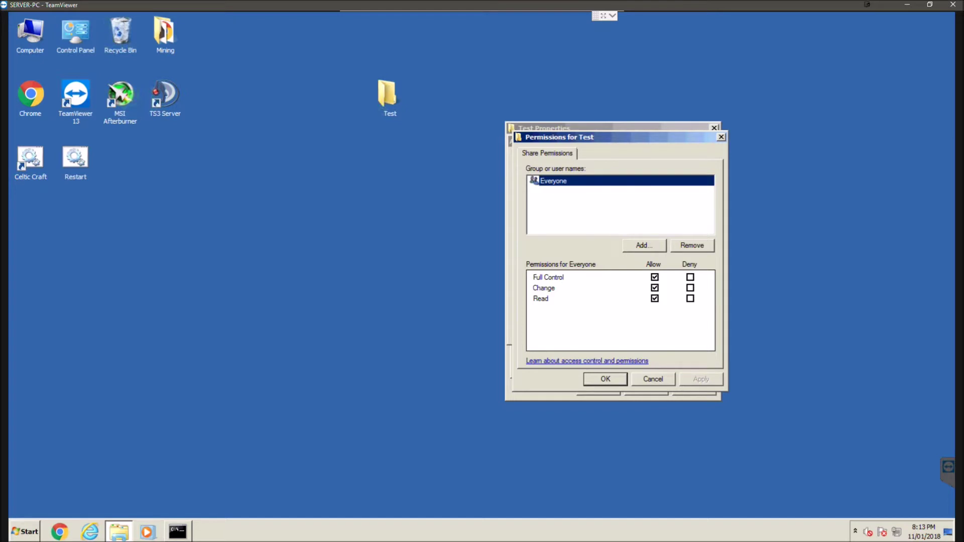
pyautogui.press('Return')
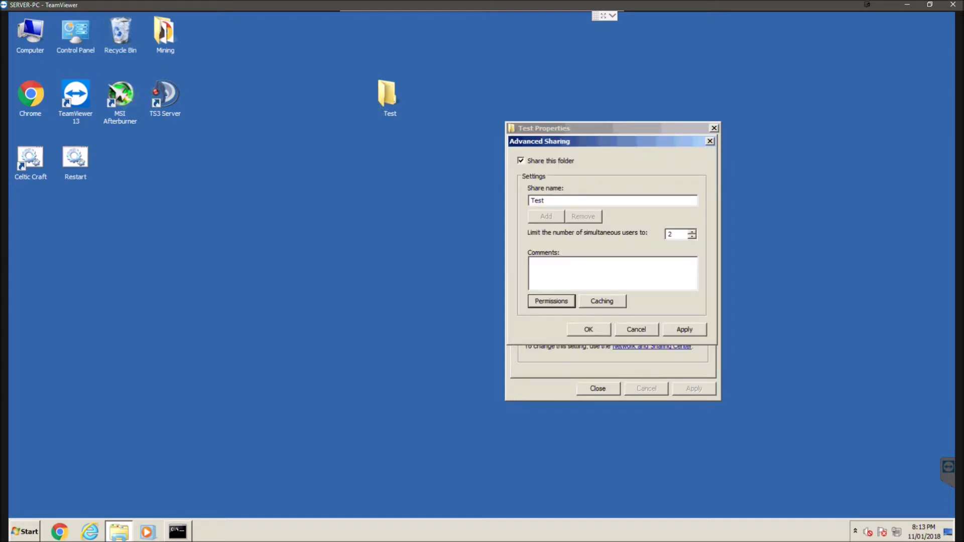
pyautogui.press('Return')
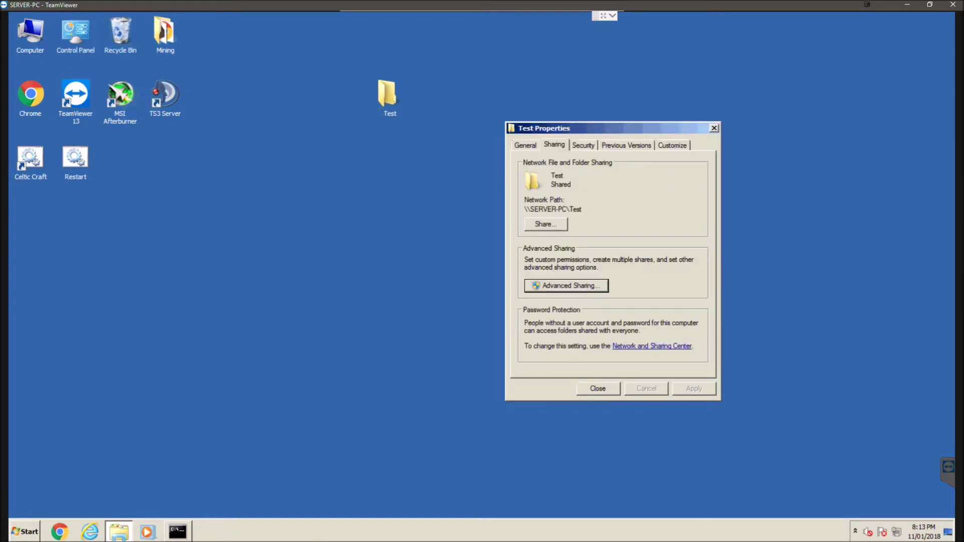
pyautogui.press('Return')
pyautogui.rightClick(390, 110)
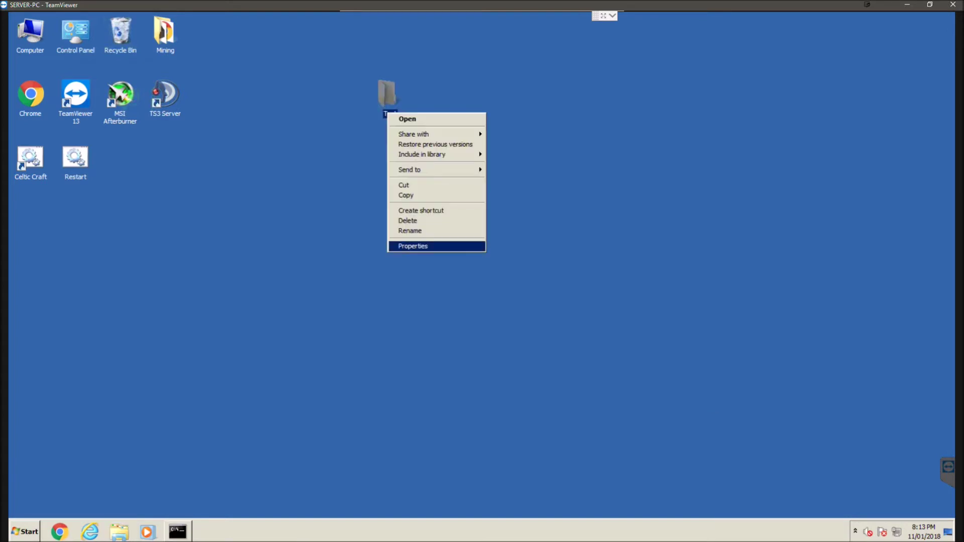
pyautogui.click(408, 246)
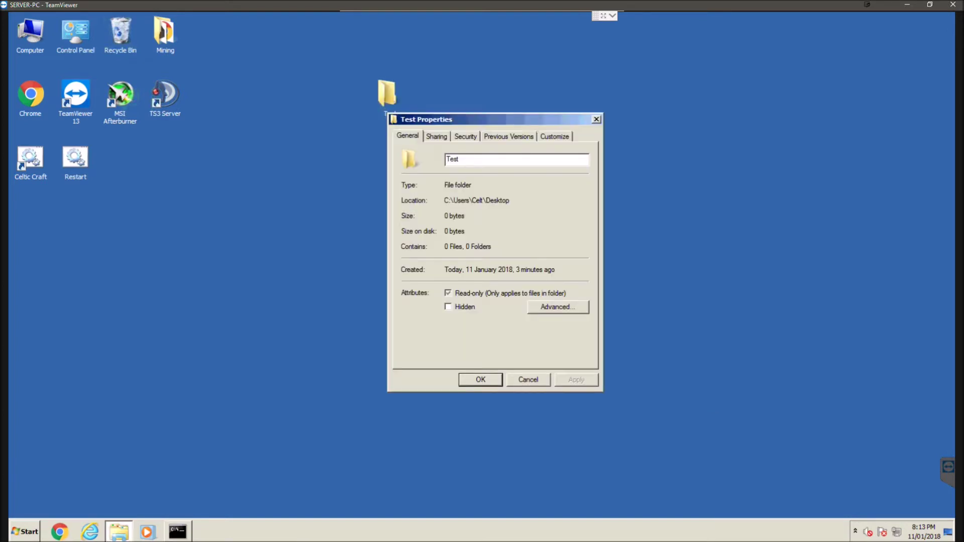
pyautogui.hotkey('ctrl', 'Tab')
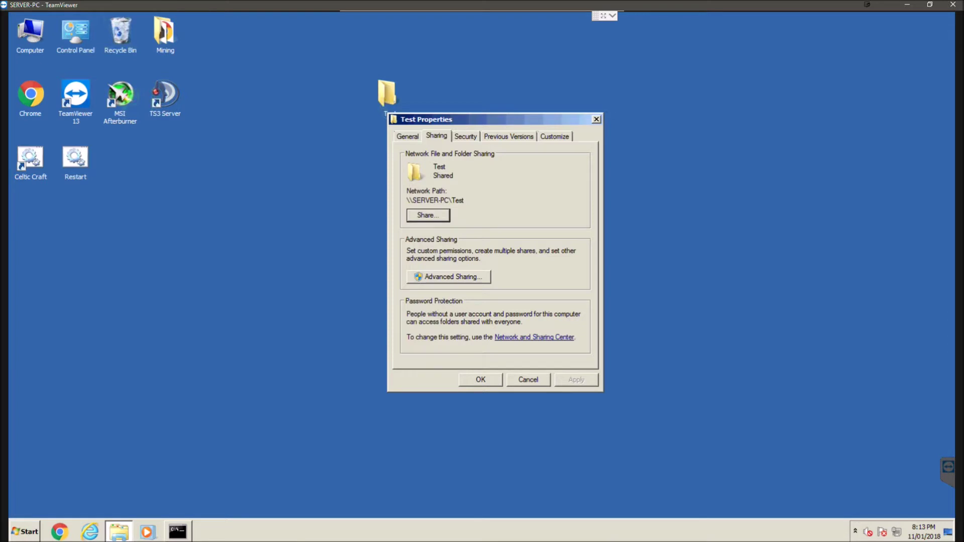
pyautogui.moveTo(442, 119); pyautogui.dragTo(645, 65)
pyautogui.moveTo(668, 147)
pyautogui.mouseDown()
pyautogui.moveTo(608, 147)
pyautogui.moveTo(668, 148)
pyautogui.mouseUp()
pyautogui.click(617, 153)
pyautogui.click(654, 148)
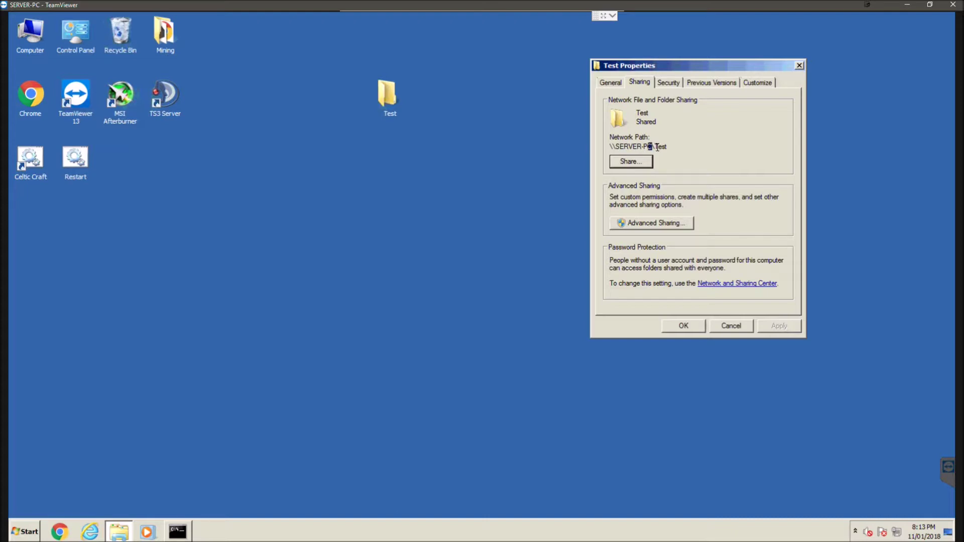
pyautogui.click(668, 147)
pyautogui.click(183, 536)
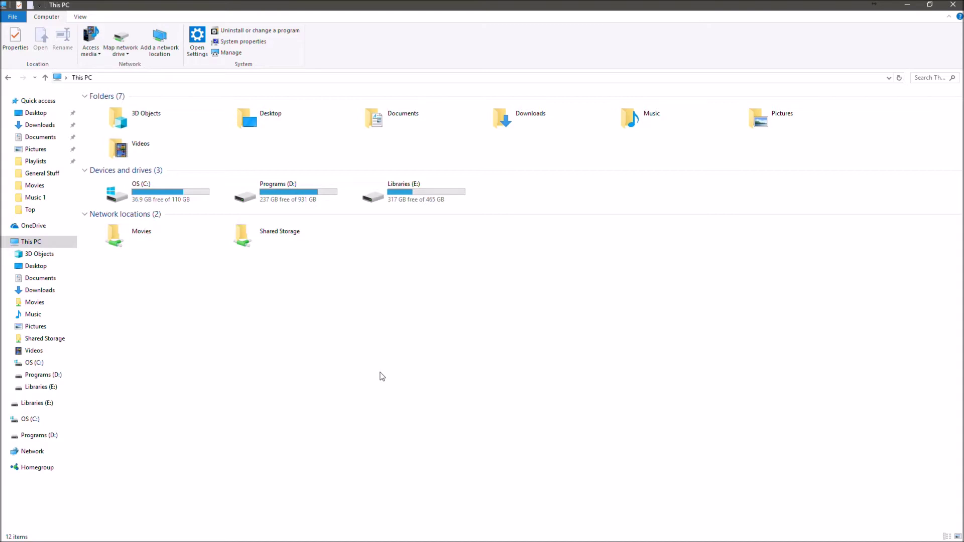
# Start the Add a network location wizard from This PC and choose a custom location.
pyautogui.rightClick(462, 288)
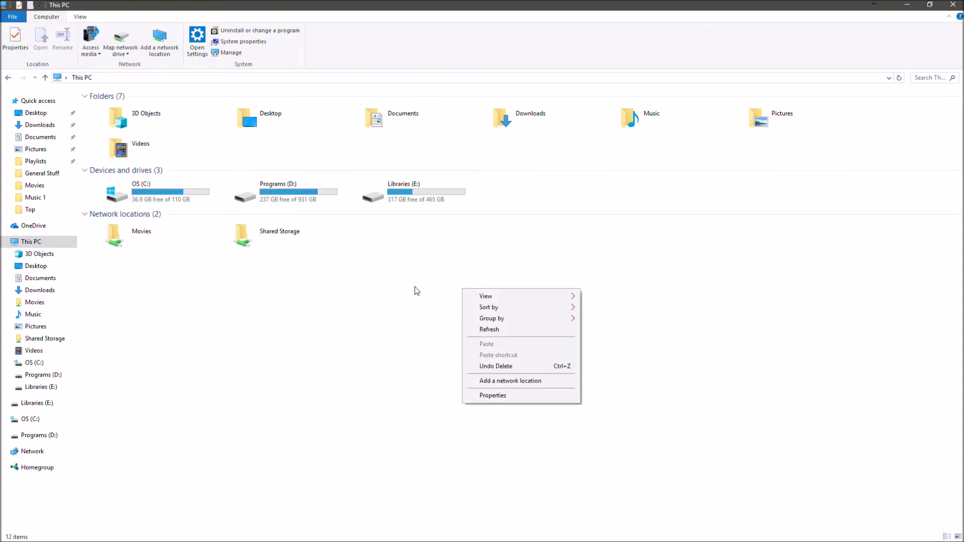
pyautogui.click(444, 264)
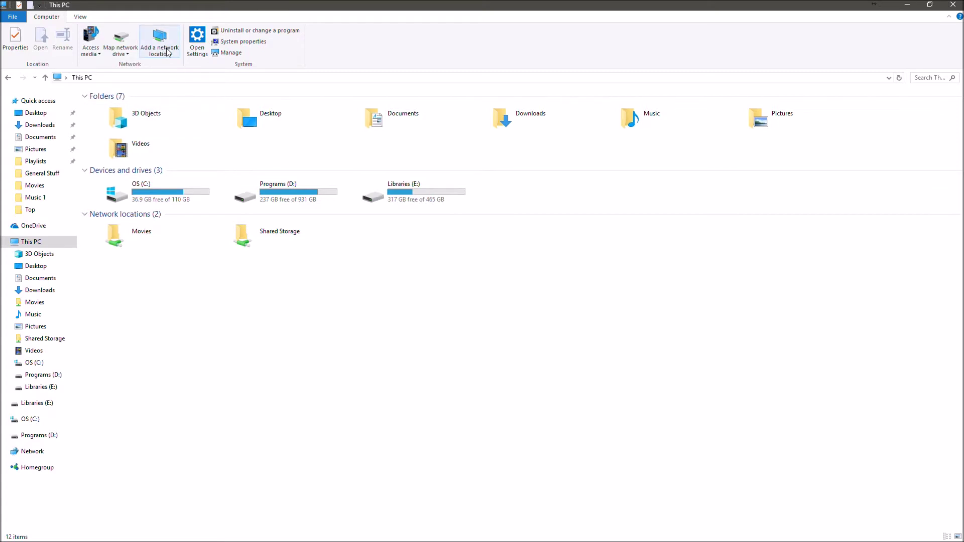
pyautogui.rightClick(482, 338)
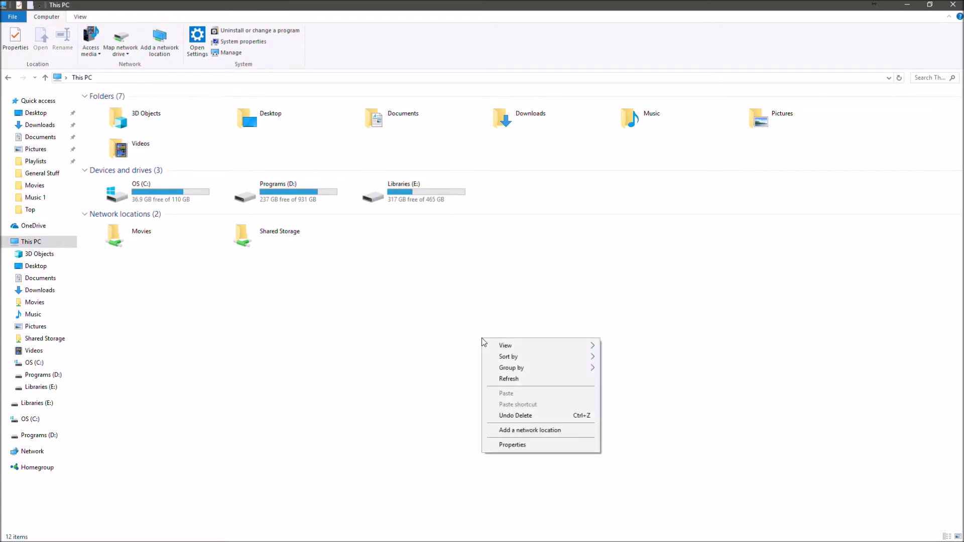
pyautogui.click(548, 433)
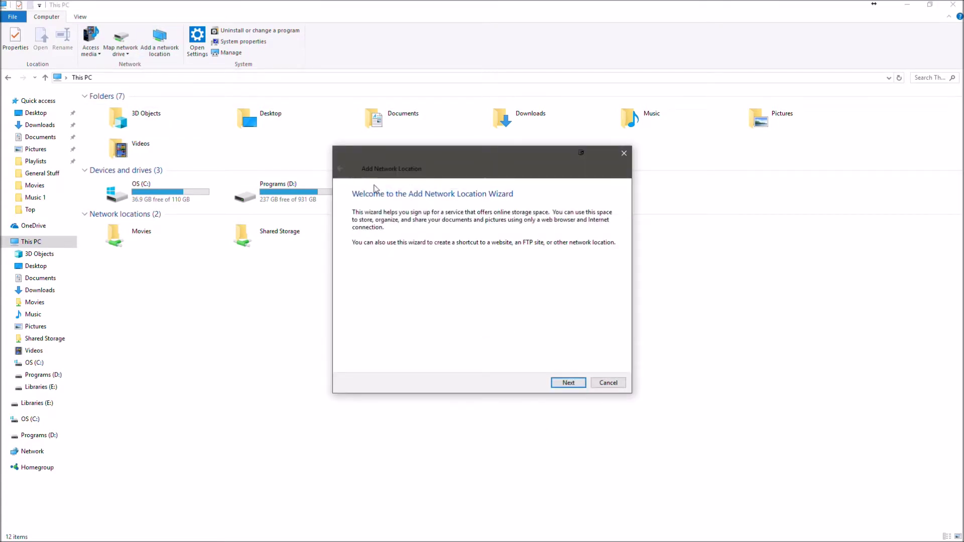
pyautogui.click(563, 384)
pyautogui.click(563, 383)
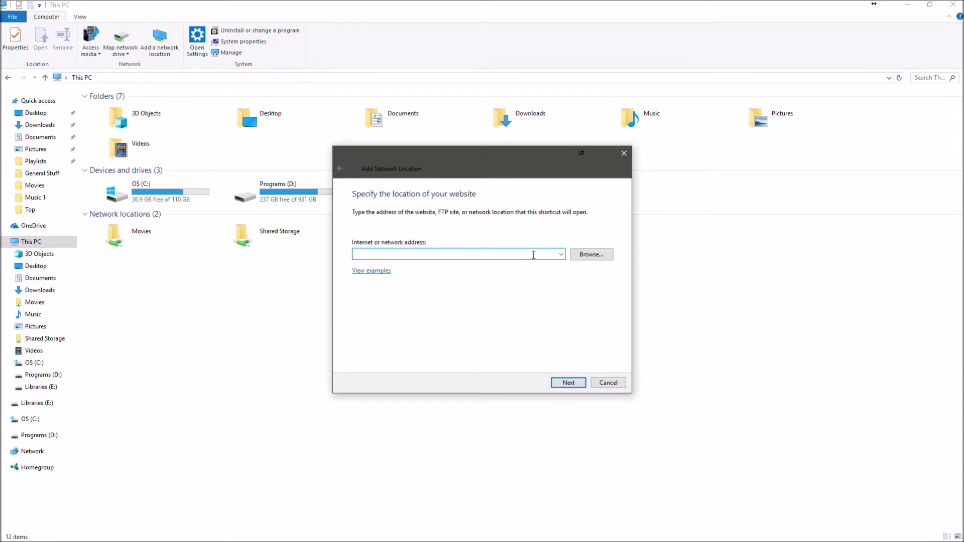
# Enter the address \\server-pc\test, name the location Test, and finish the wizard.
pyautogui.write('\\')
pyautogui.press('Return')
pyautogui.click(557, 314)
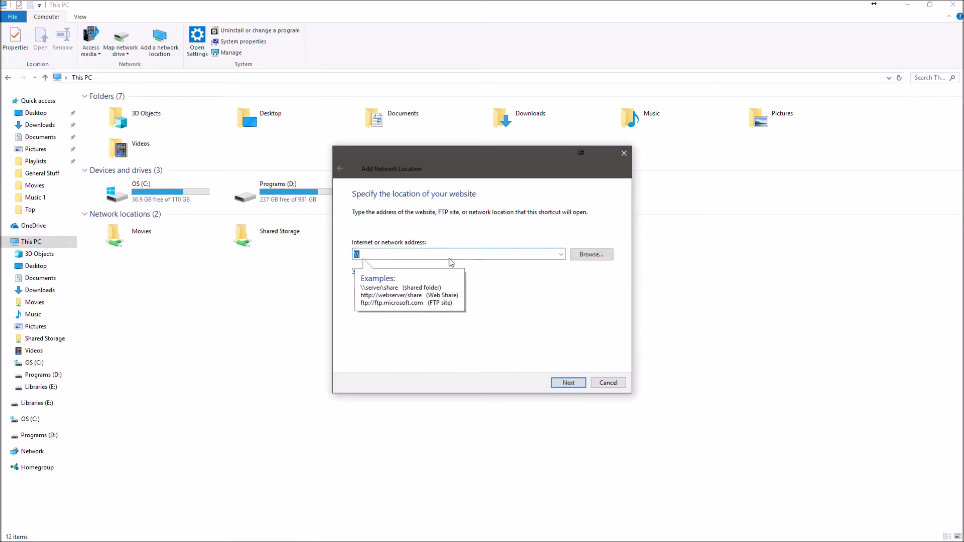
pyautogui.click(451, 257)
pyautogui.write('se')
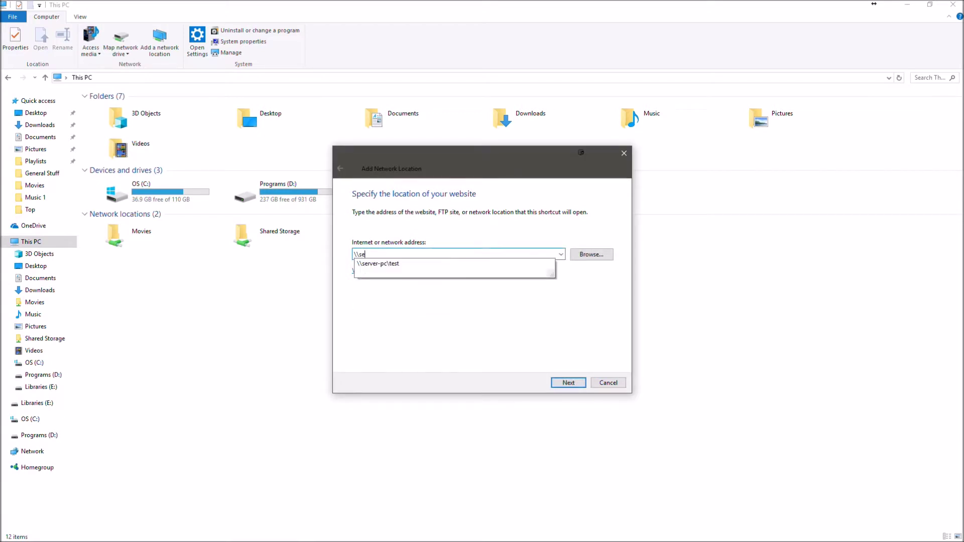
pyautogui.write('rver-pc')
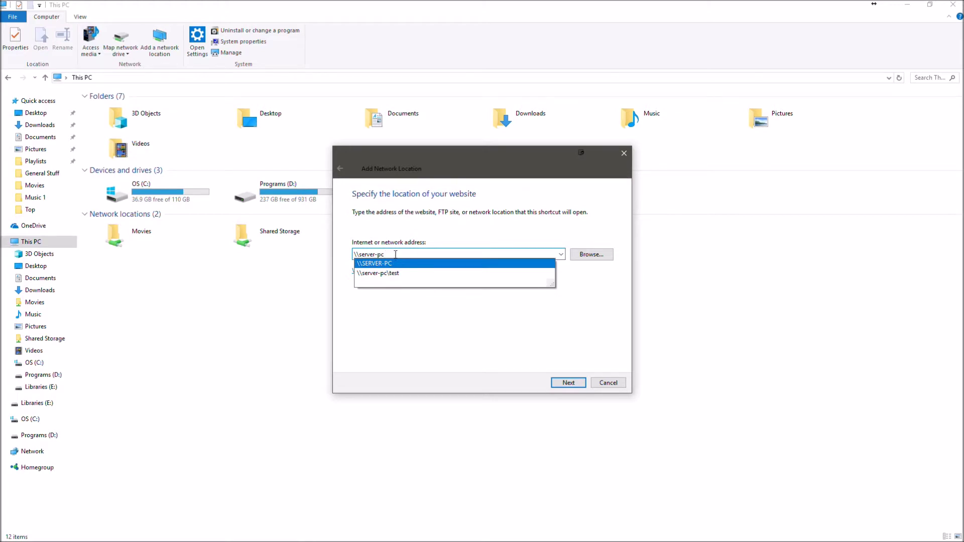
pyautogui.write('est')
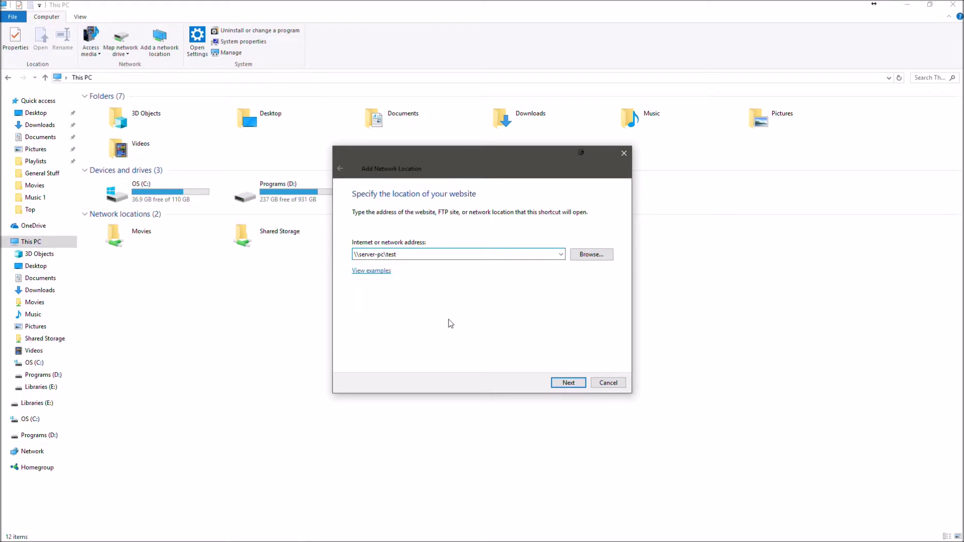
pyautogui.click(569, 383)
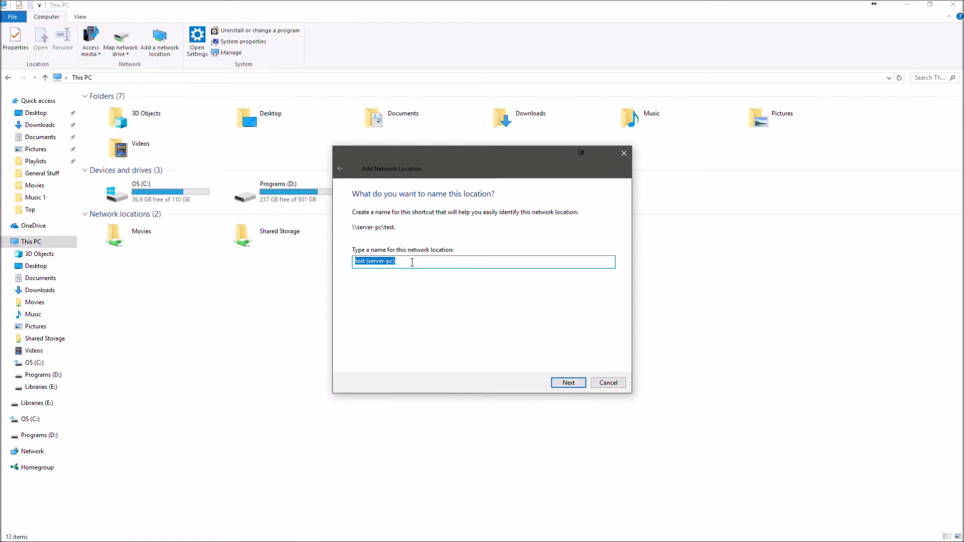
pyautogui.write('Test')
pyautogui.click(565, 382)
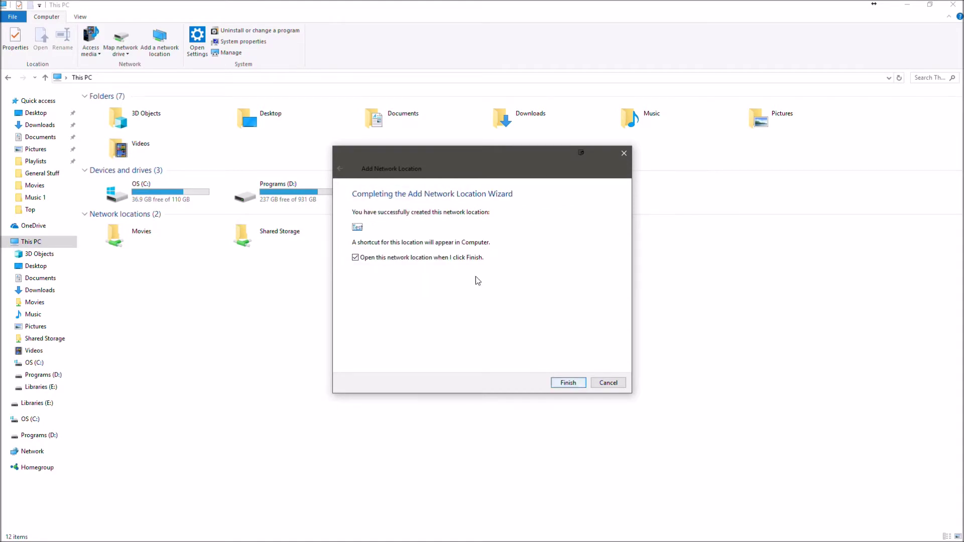
pyautogui.click(571, 383)
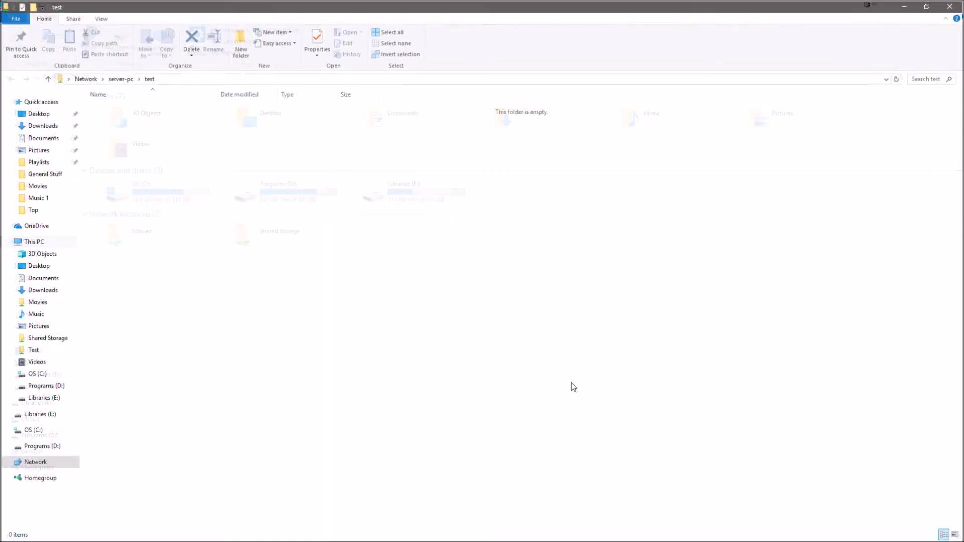
# Close the opened folder and verify Test's properties show target \\server-pc\test.
pyautogui.click(953, 5)
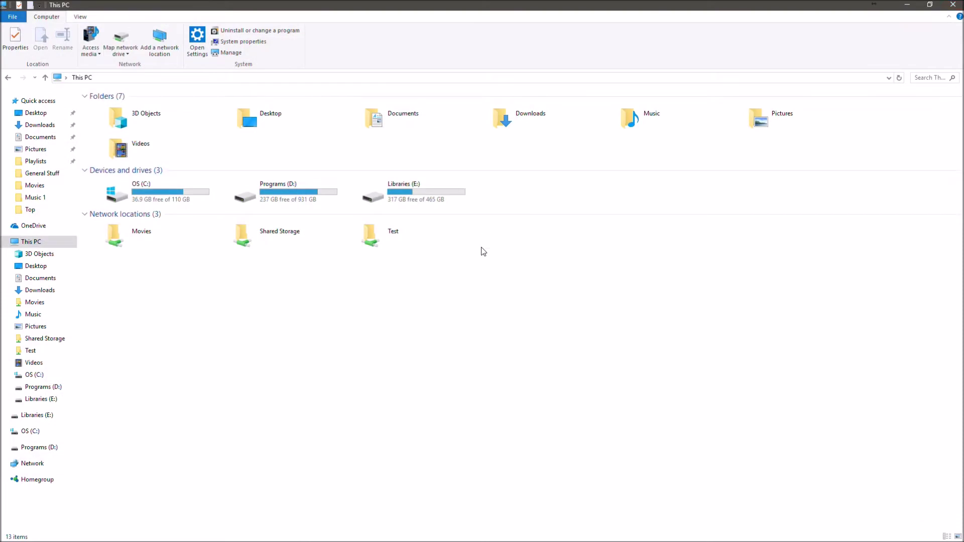
pyautogui.rightClick(411, 238)
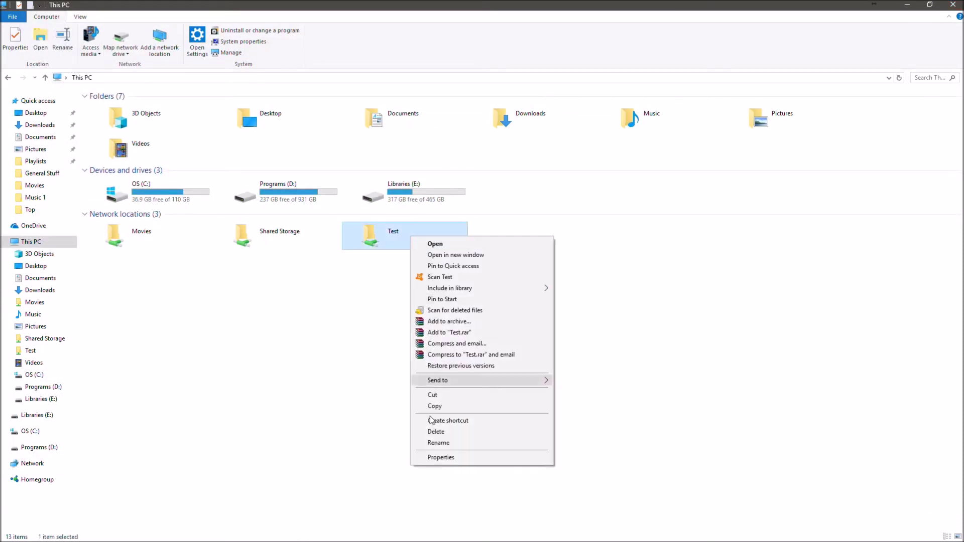
pyautogui.click(440, 455)
pyautogui.moveTo(500, 316); pyautogui.dragTo(466, 317)
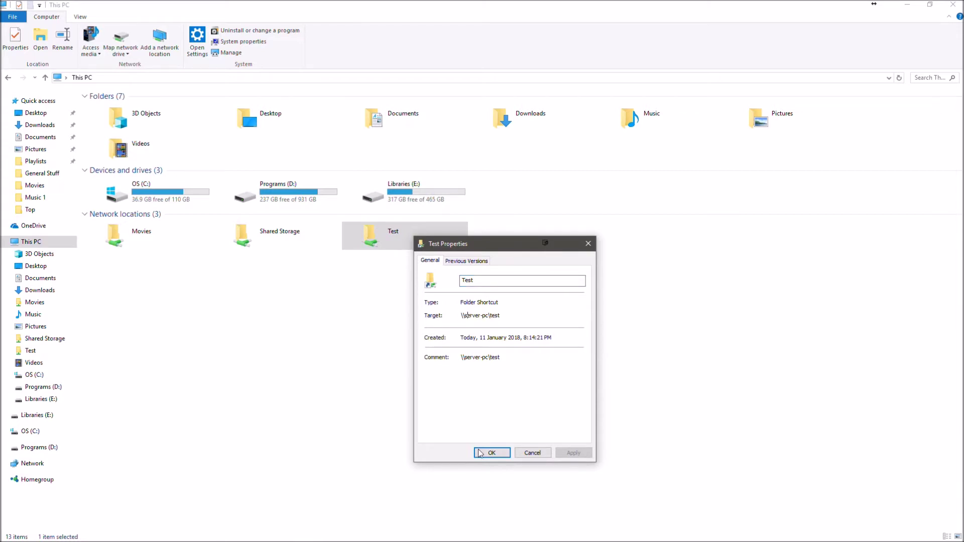
pyautogui.click(589, 243)
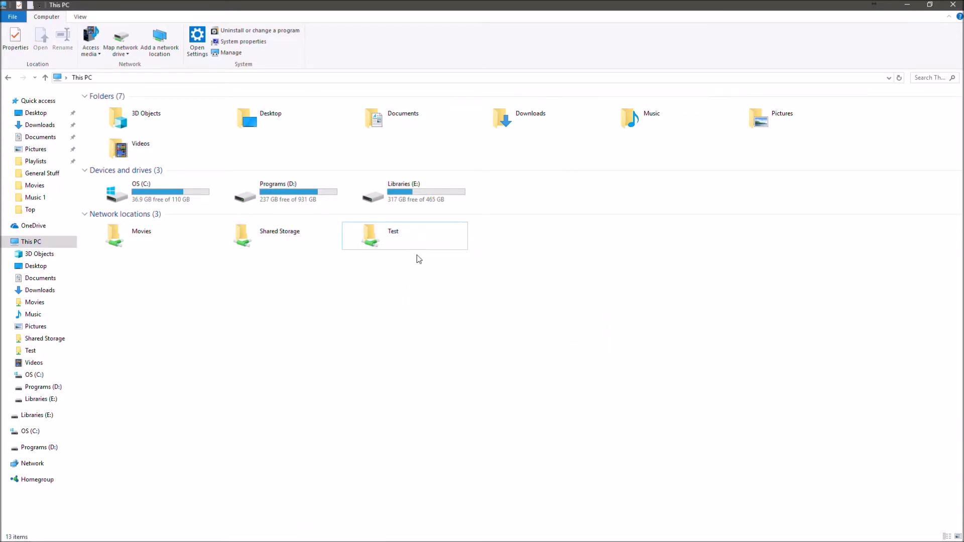
# Create text document fff inside the Test location, then switch to the server's TeamViewer session.
pyautogui.doubleClick(410, 237)
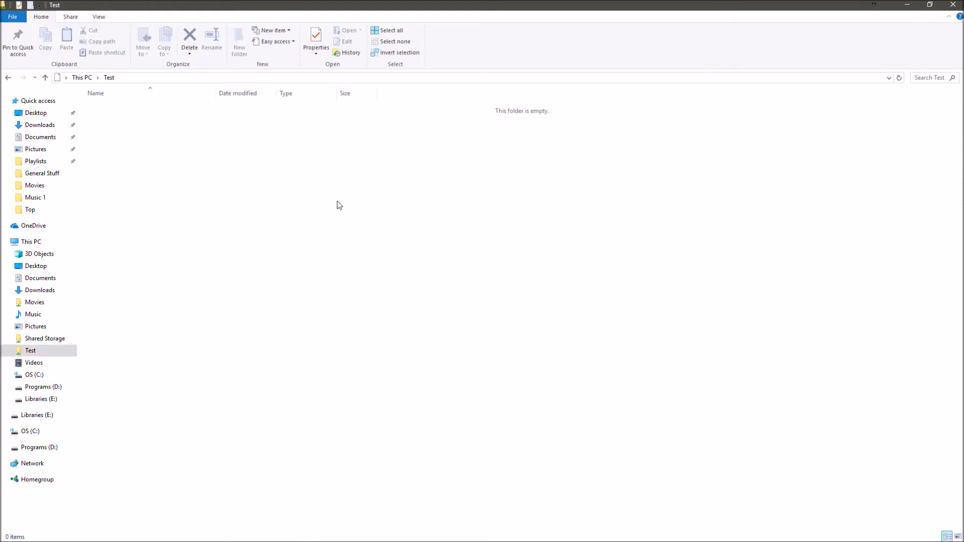
pyautogui.rightClick(337, 203)
pyautogui.moveTo(420, 338)
pyautogui.click(517, 437)
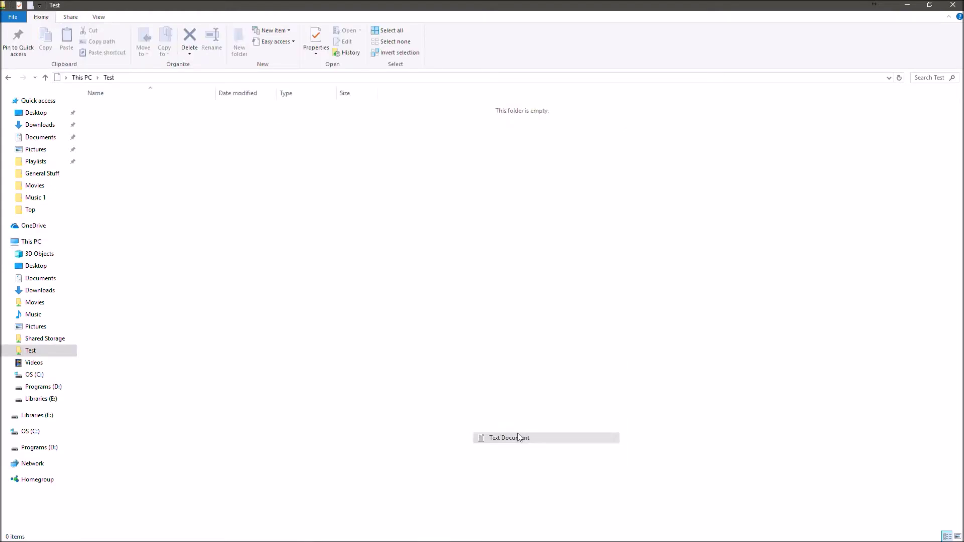
pyautogui.write('fff')
pyautogui.press('Return')
pyautogui.click(357, 257)
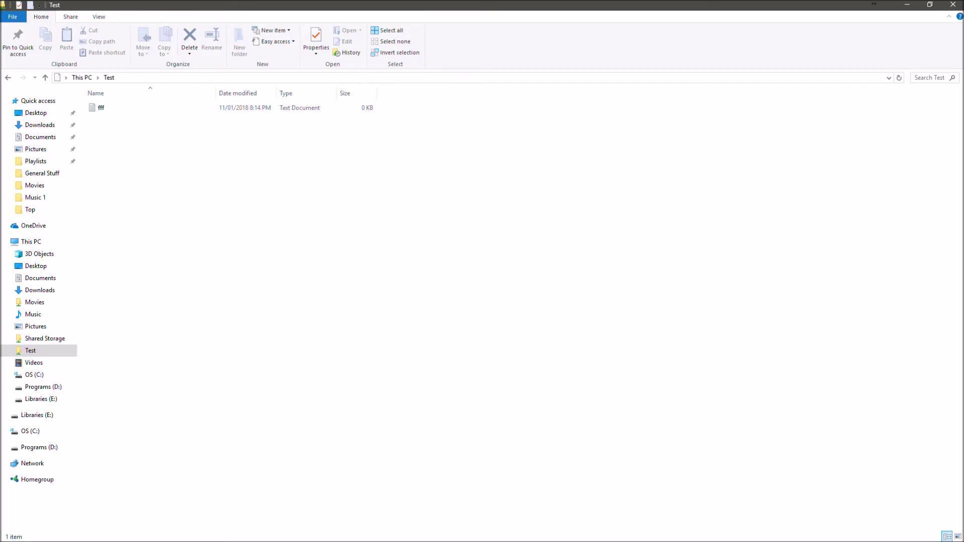
pyautogui.click(603, 532)
pyautogui.click(621, 511)
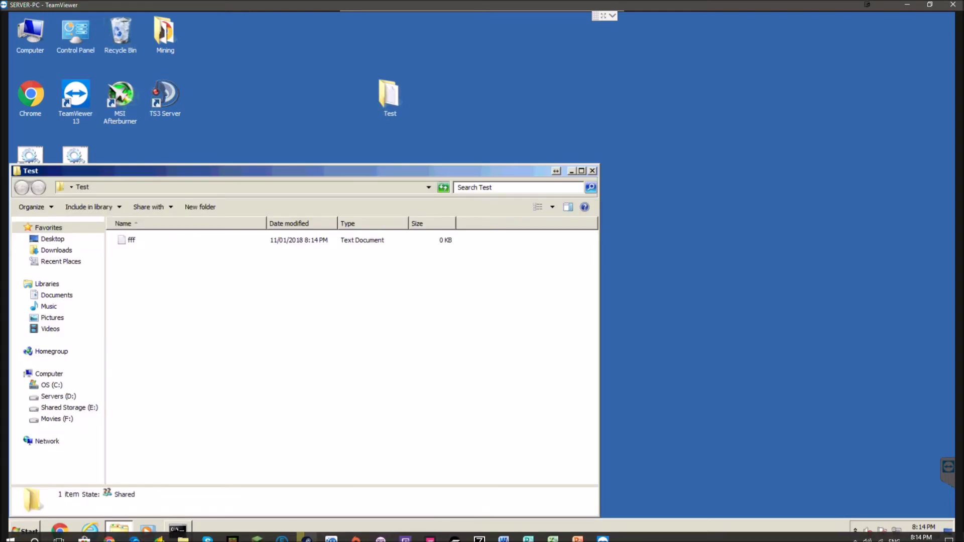
# Permanently delete fff from the local Test network location, then move the server's Test window aside.
pyautogui.click(203, 532)
pyautogui.click(206, 110)
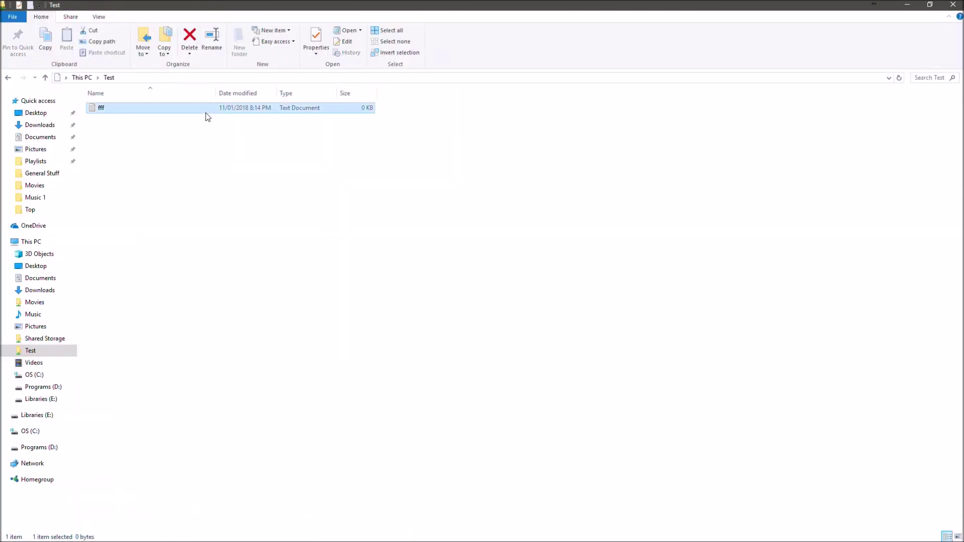
pyautogui.hotkey('shift', 'Delete')
pyautogui.click(530, 316)
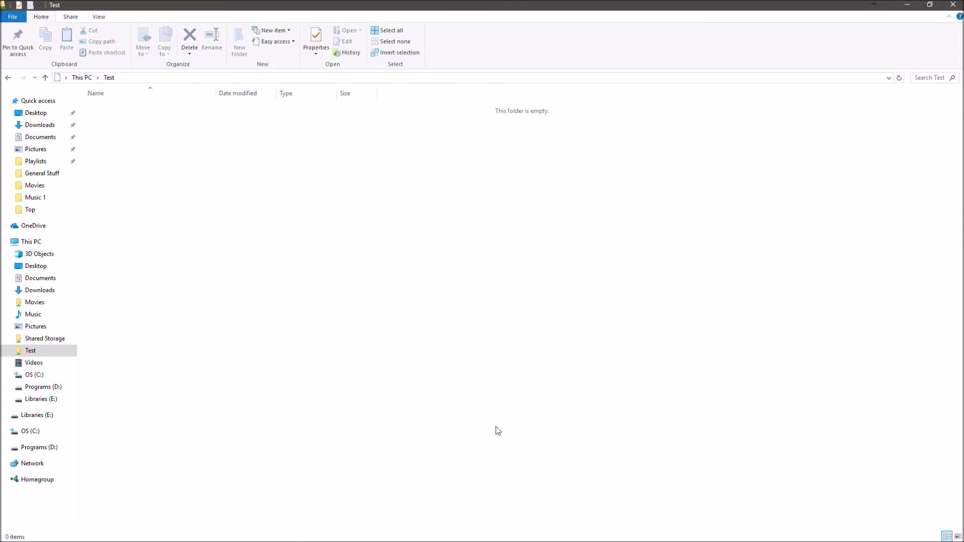
pyautogui.click(578, 532)
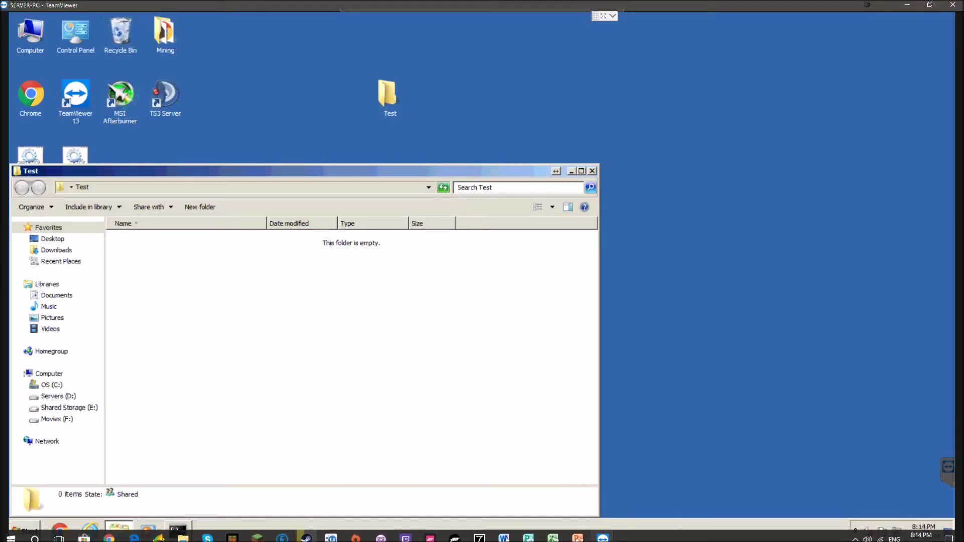
pyautogui.moveTo(302, 171); pyautogui.dragTo(562, 137)
pyautogui.rightClick(394, 103)
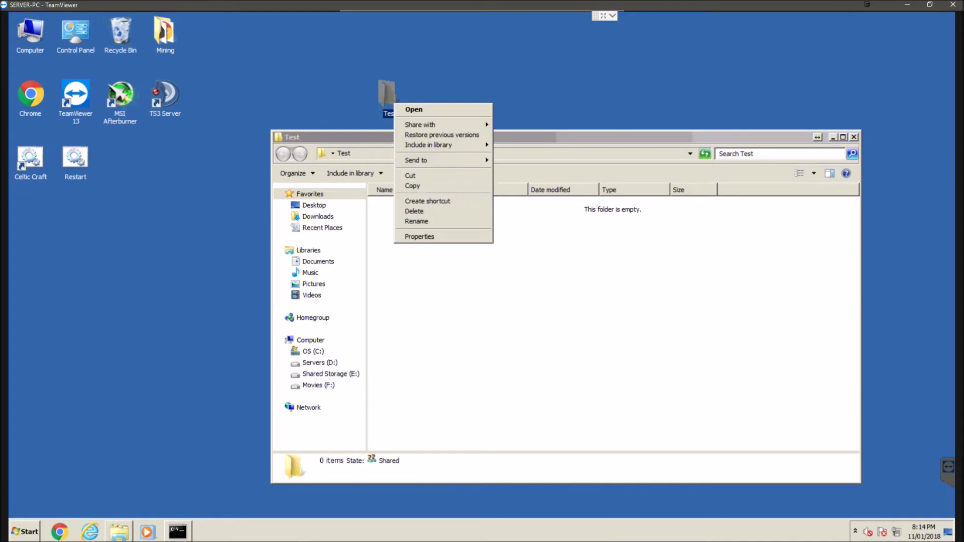
pyautogui.click(417, 237)
pyautogui.click(443, 126)
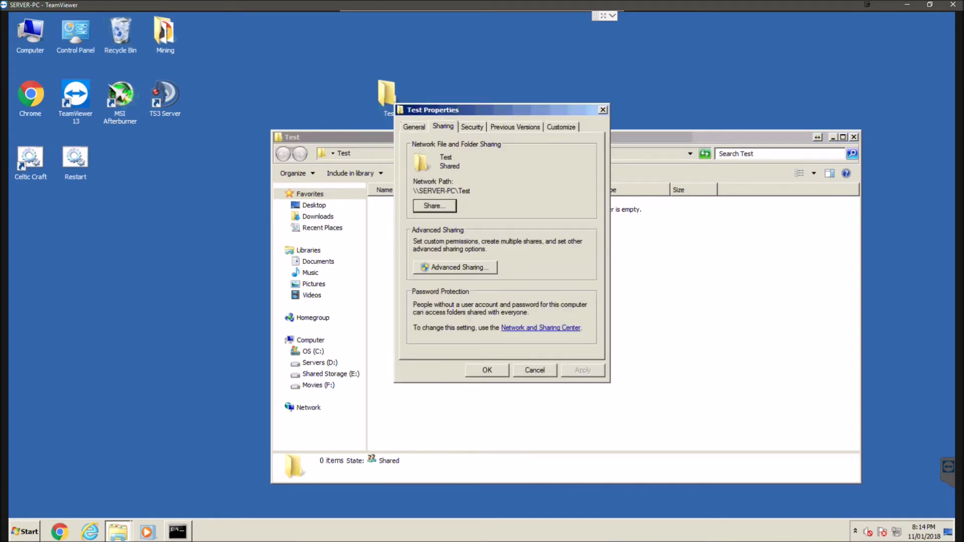
pyautogui.click(434, 206)
pyautogui.click(599, 256)
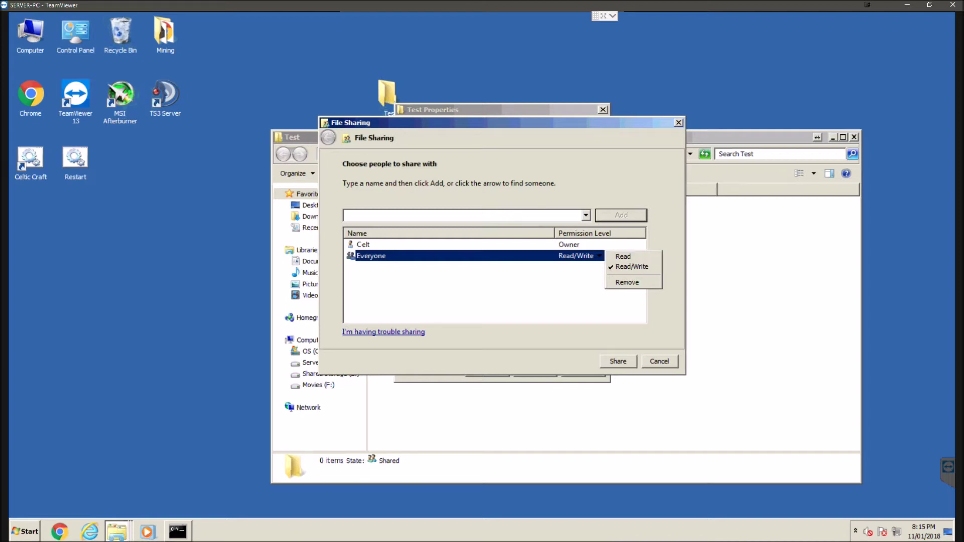
pyautogui.press('Escape')
pyautogui.press('Escape')
pyautogui.click(455, 267)
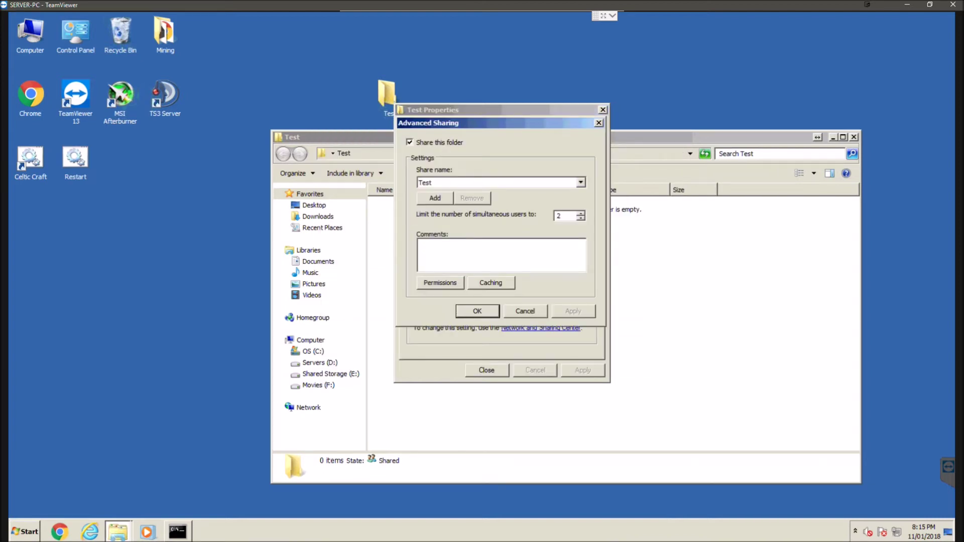
pyautogui.click(440, 284)
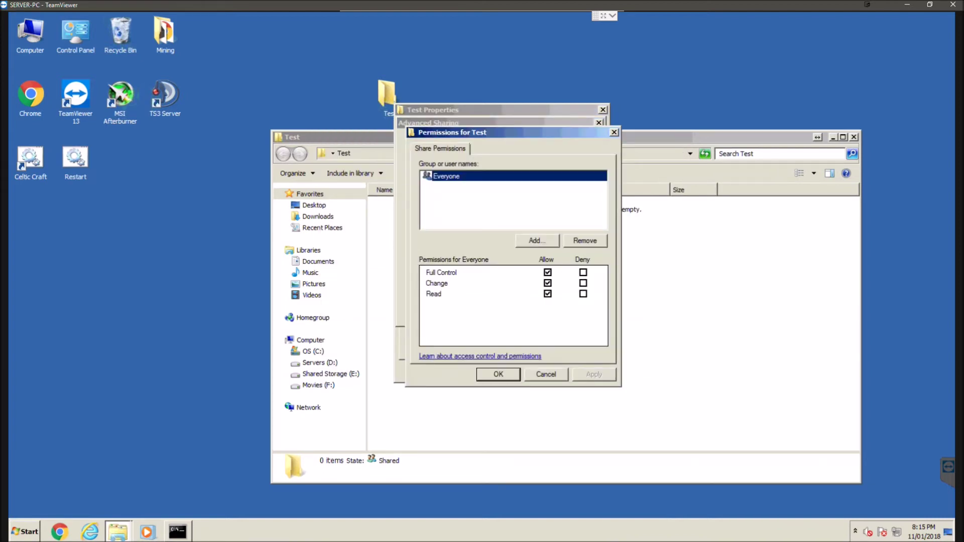
pyautogui.press('Return')
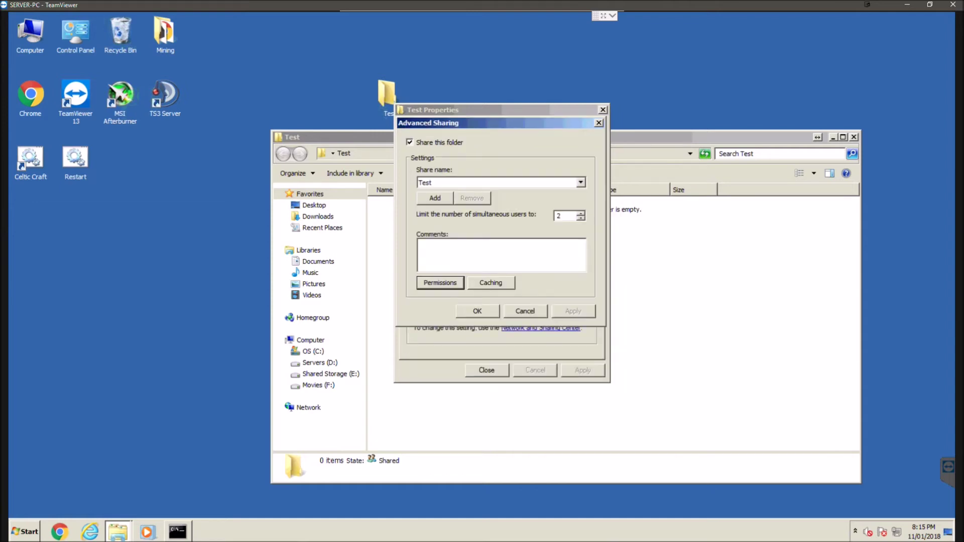
pyautogui.press('Escape')
pyautogui.press('Return')
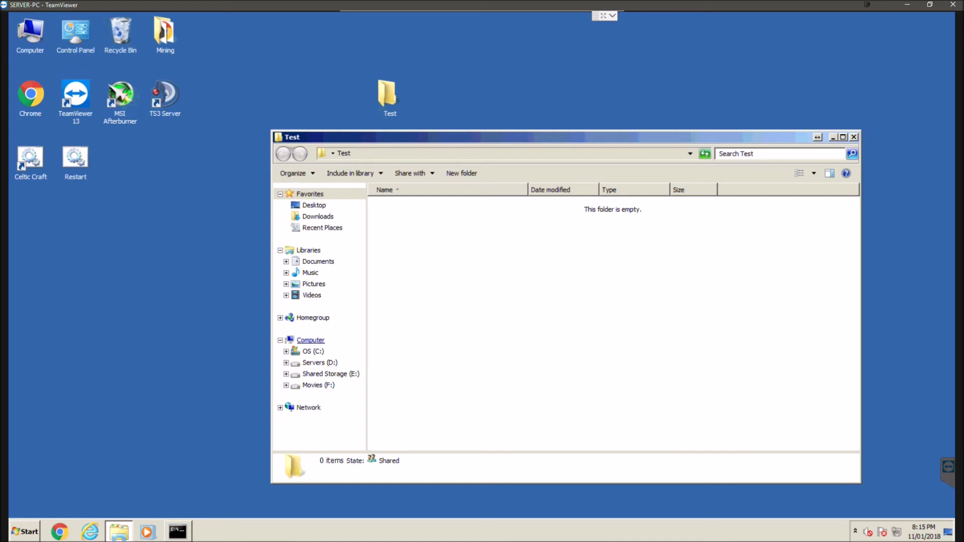
# Browse the server's Computer view and OS (C:) drive, close that Explorer window, and return to local Explorer.
pyautogui.click(310, 340)
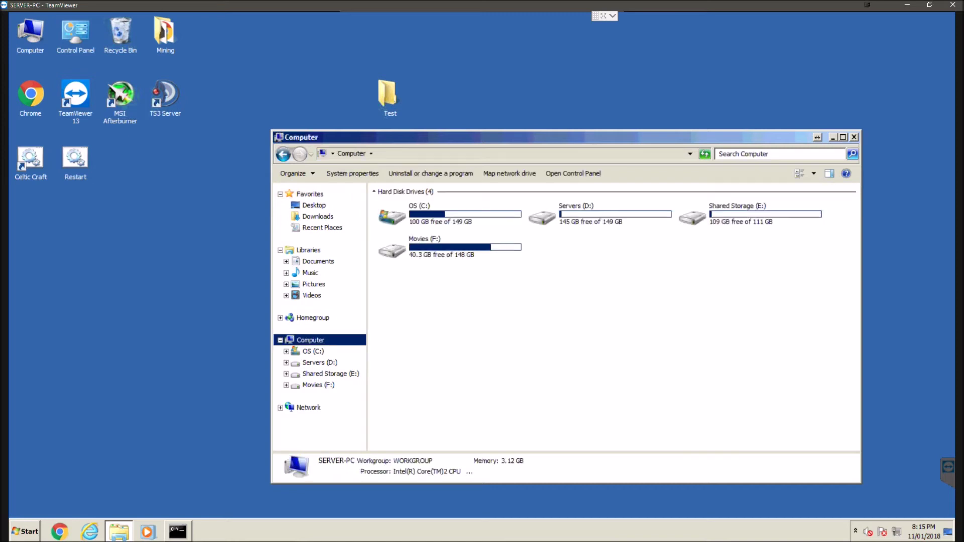
pyautogui.doubleClick(402, 214)
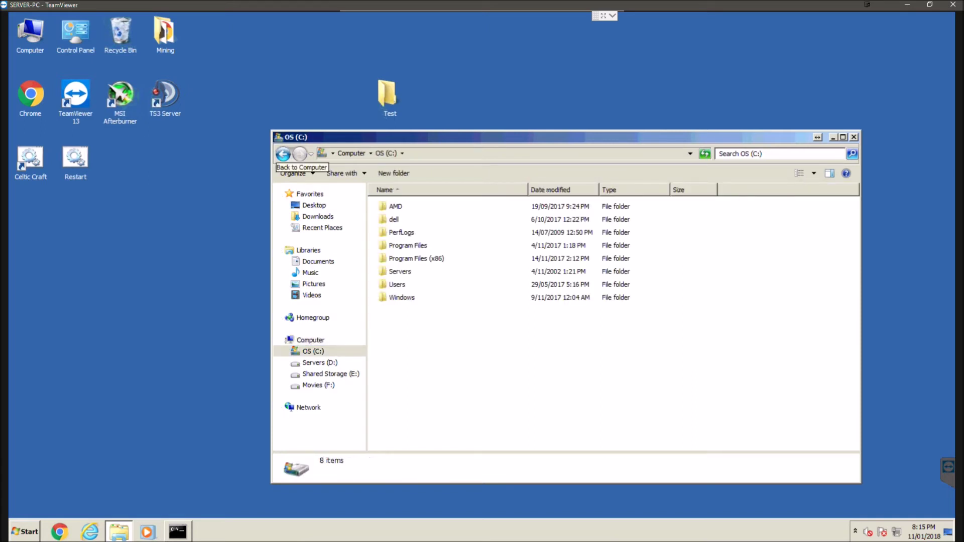
pyautogui.press('BackSpace')
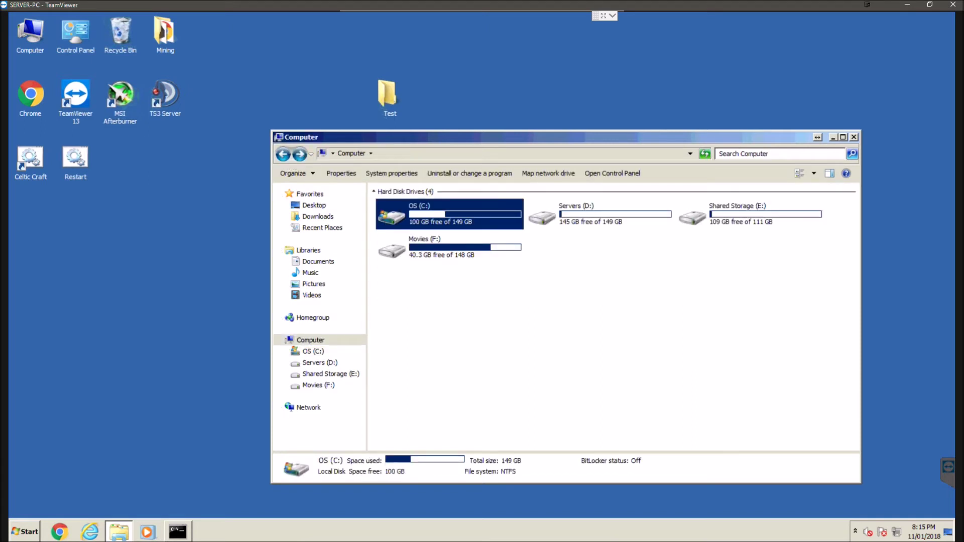
pyautogui.click(853, 136)
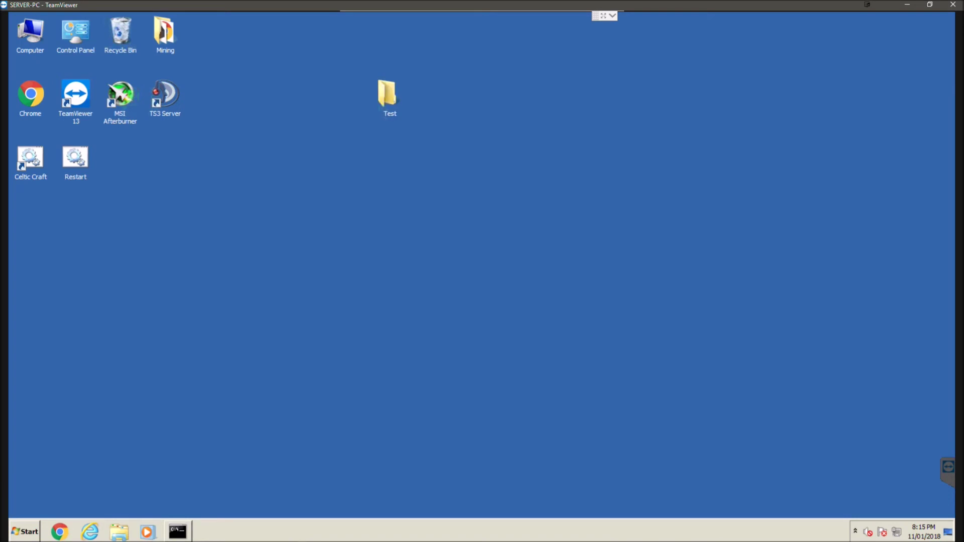
pyautogui.click(147, 533)
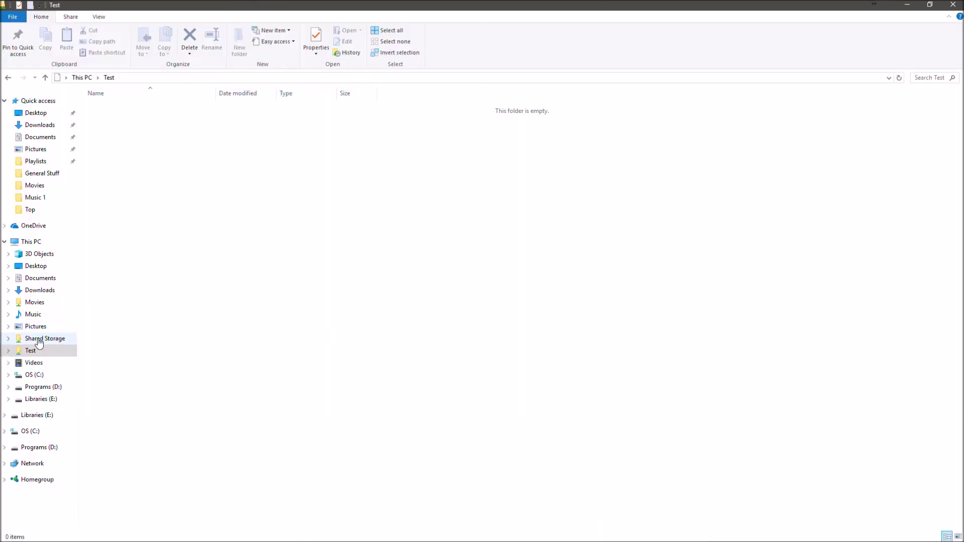
# Open the Test network location from This PC, see it is empty, and return to This PC.
pyautogui.click(33, 242)
pyautogui.click(413, 249)
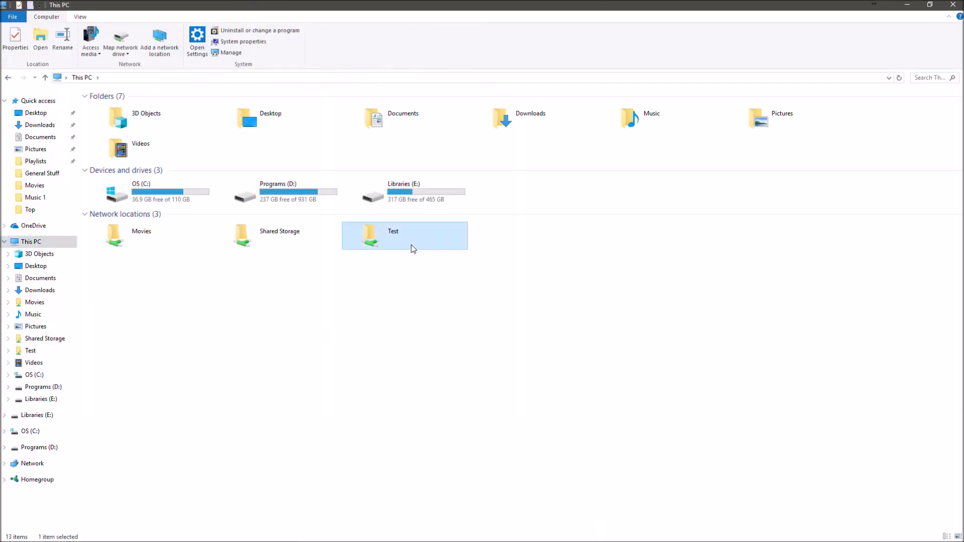
pyautogui.doubleClick(413, 249)
pyautogui.hotkey('alt', 'Left')
pyautogui.click(499, 337)
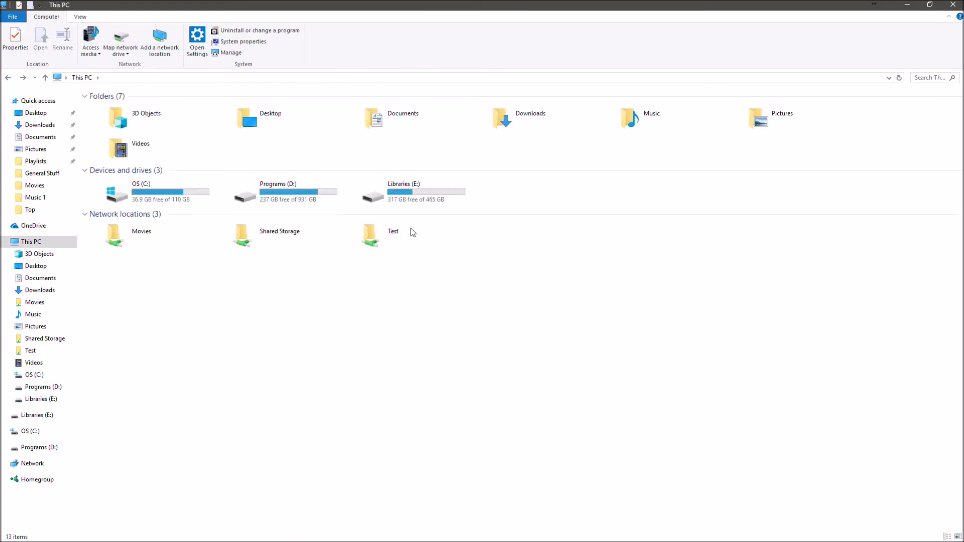
pyautogui.click(411, 229)
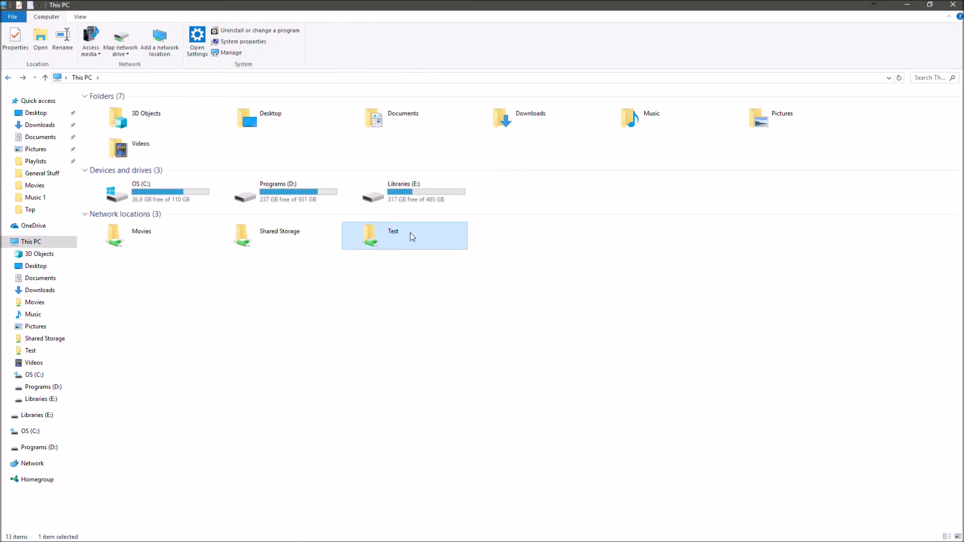
pyautogui.click(419, 313)
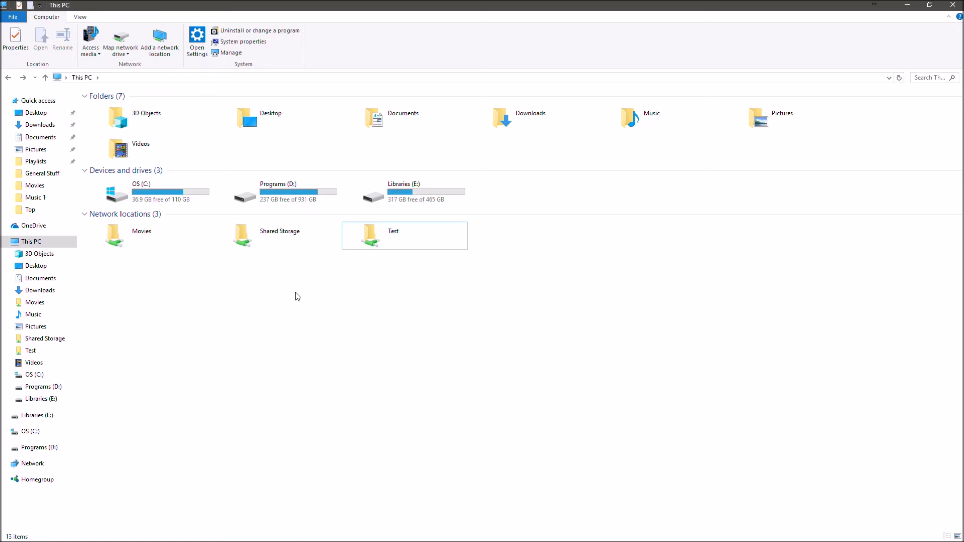
pyautogui.rightClick(400, 240)
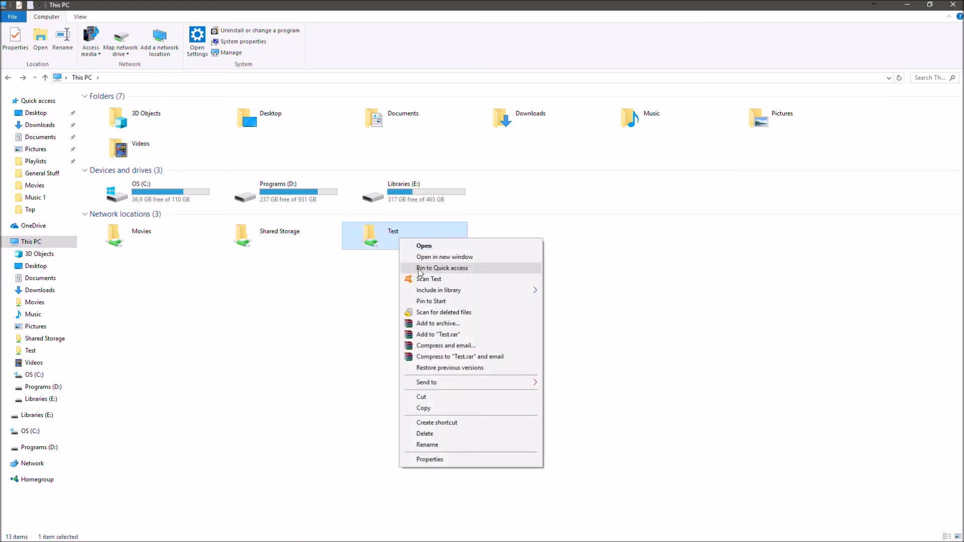
pyautogui.click(430, 458)
pyautogui.moveTo(490, 317); pyautogui.dragTo(448, 323)
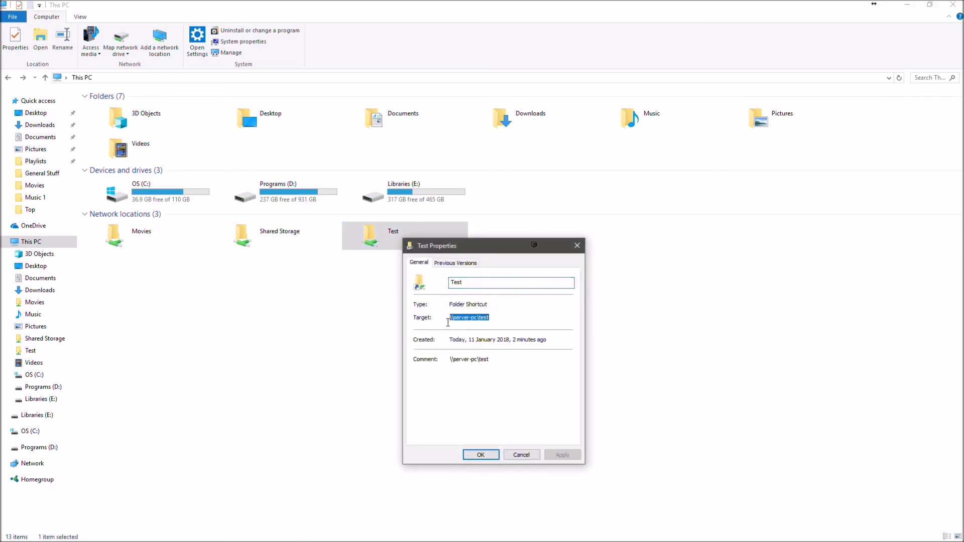
pyautogui.doubleClick(458, 322)
pyautogui.click(493, 322)
pyautogui.moveTo(490, 319); pyautogui.dragTo(450, 322)
pyautogui.click(493, 320)
pyautogui.click(497, 319)
pyautogui.click(577, 246)
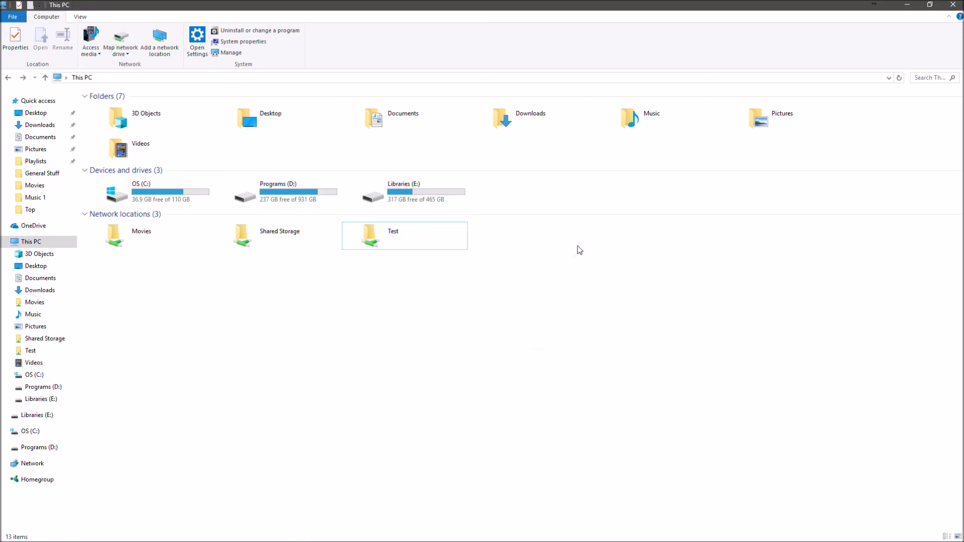
pyautogui.click(444, 237)
pyautogui.click(535, 296)
pyautogui.click(441, 231)
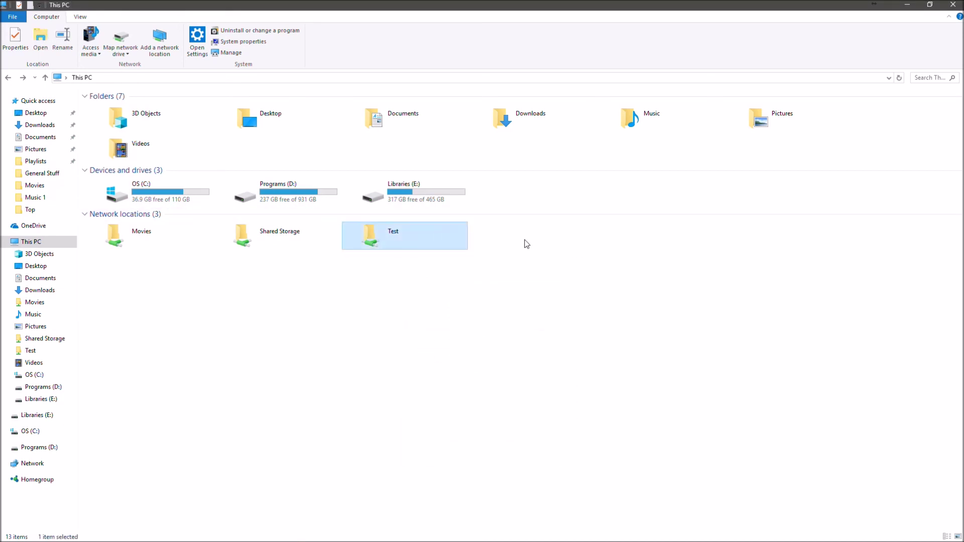
pyautogui.click(525, 243)
pyautogui.moveTo(444, 236)
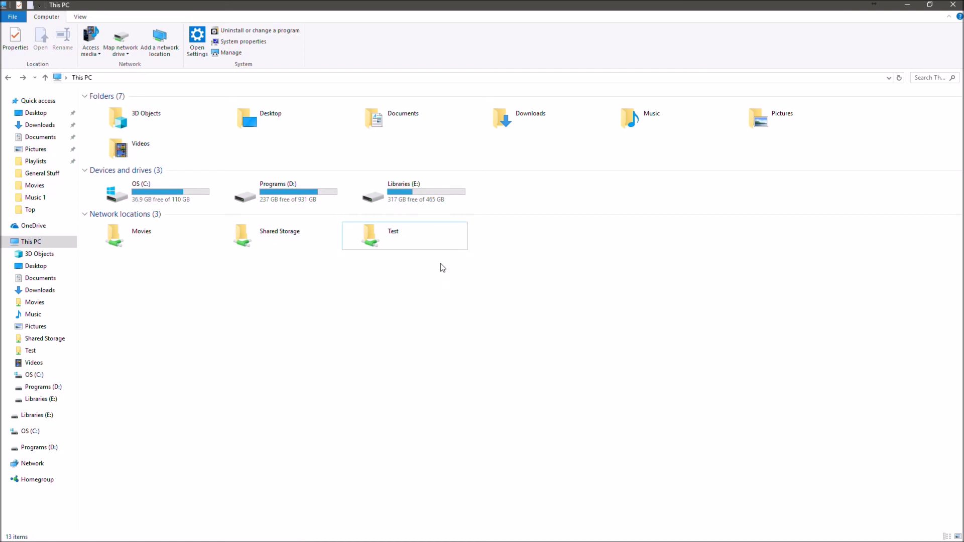
pyautogui.click(417, 229)
pyautogui.doubleClick(409, 247)
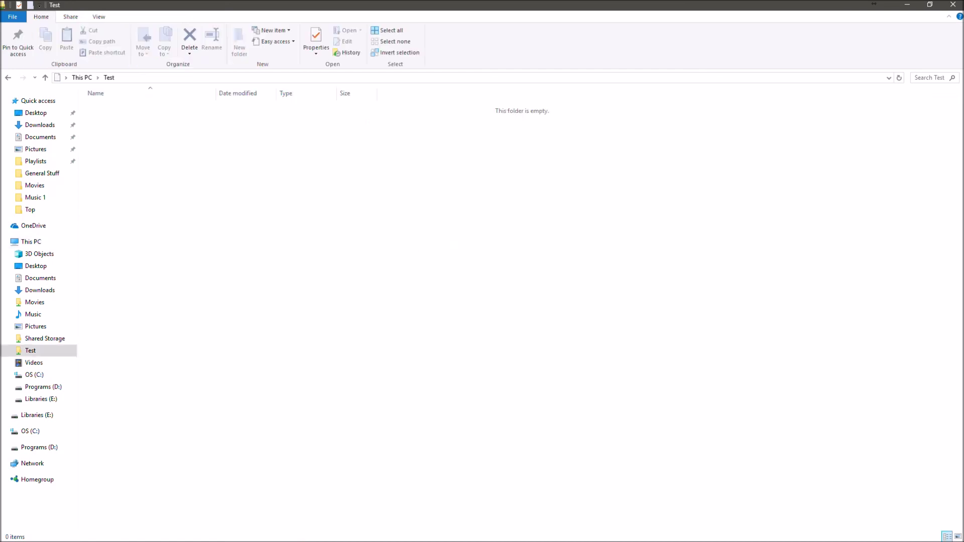
pyautogui.click(9, 79)
pyautogui.click(477, 337)
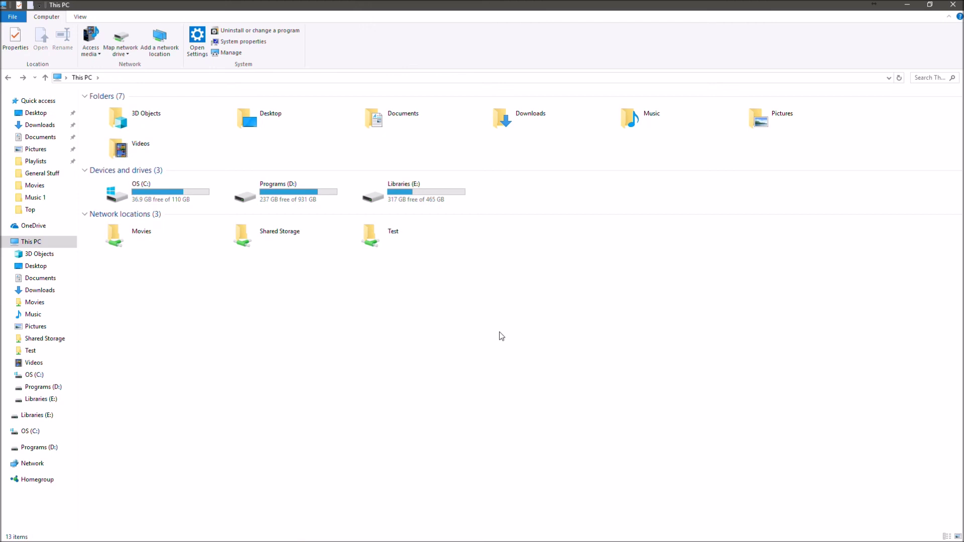
pyautogui.doubleClick(417, 249)
pyautogui.click(8, 77)
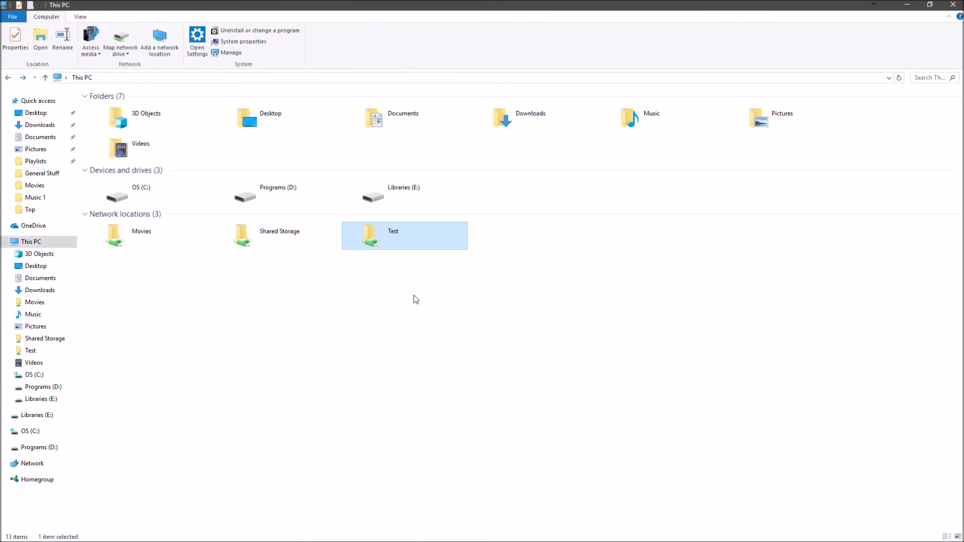
pyautogui.click(454, 321)
pyautogui.click(393, 242)
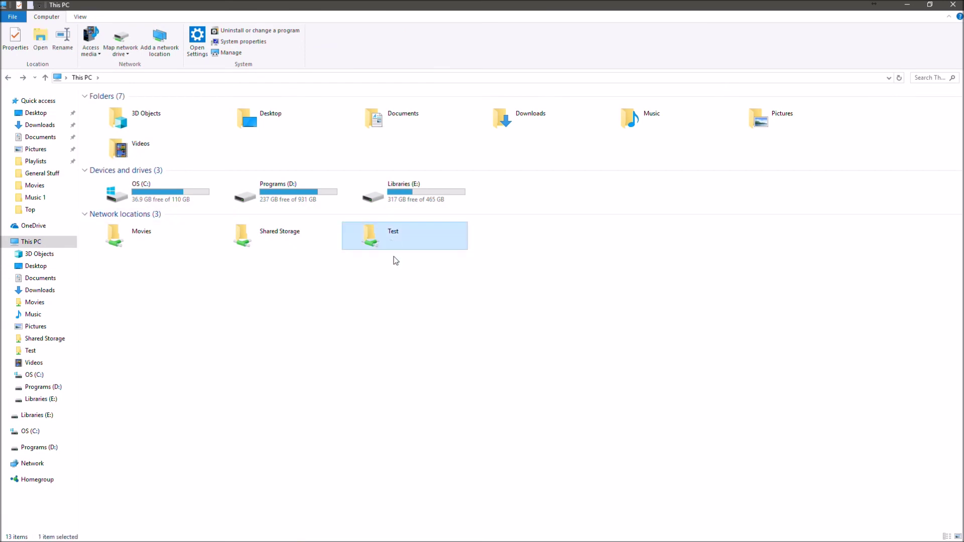
pyautogui.click(394, 260)
pyautogui.click(395, 237)
pyautogui.click(409, 272)
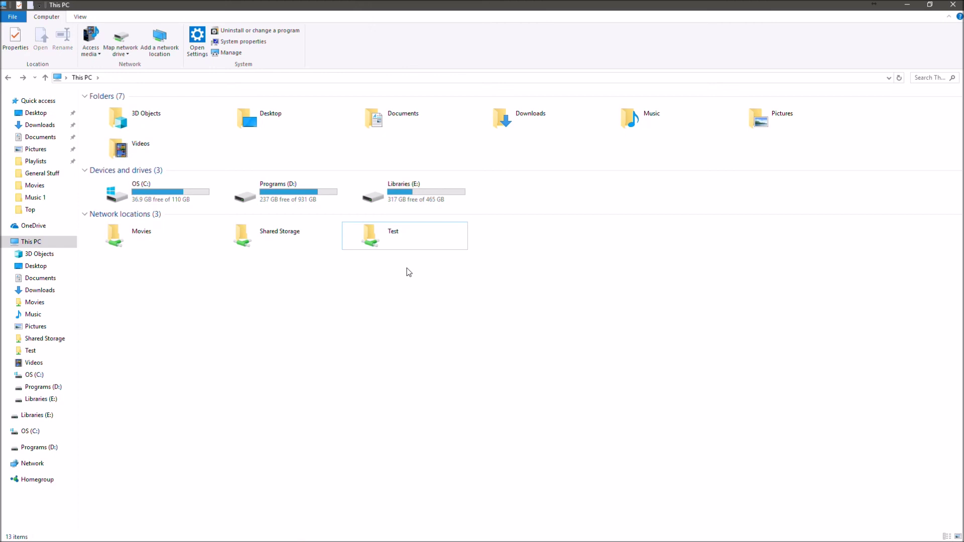